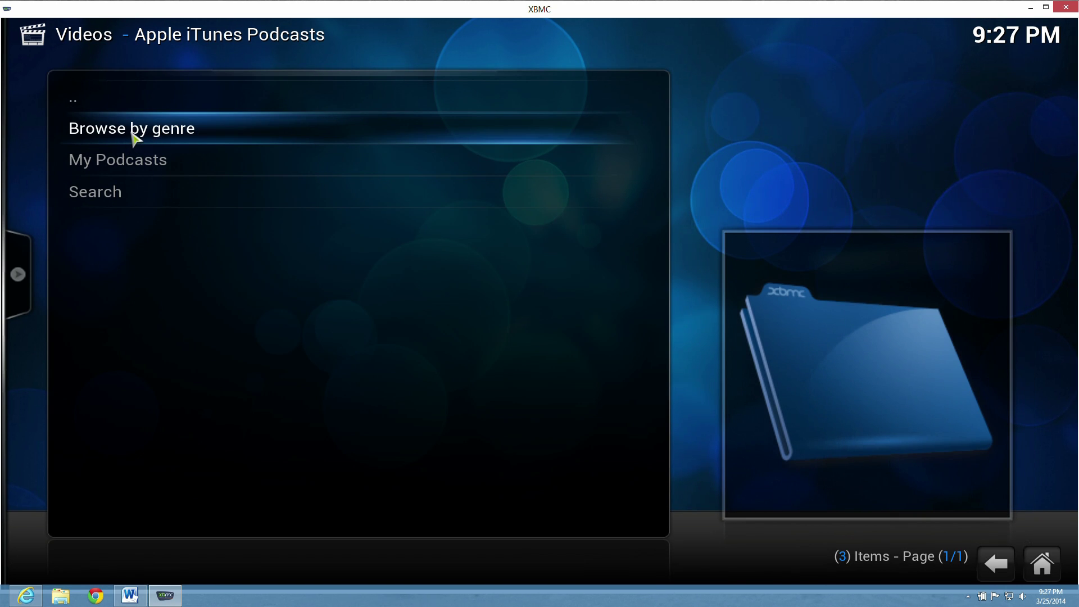
# Play the Car Tech (HD) podcast from the Games & Hobbies - Automotive genre and cast its Chrome tab to Chromecast.
pyautogui.click(134, 135)
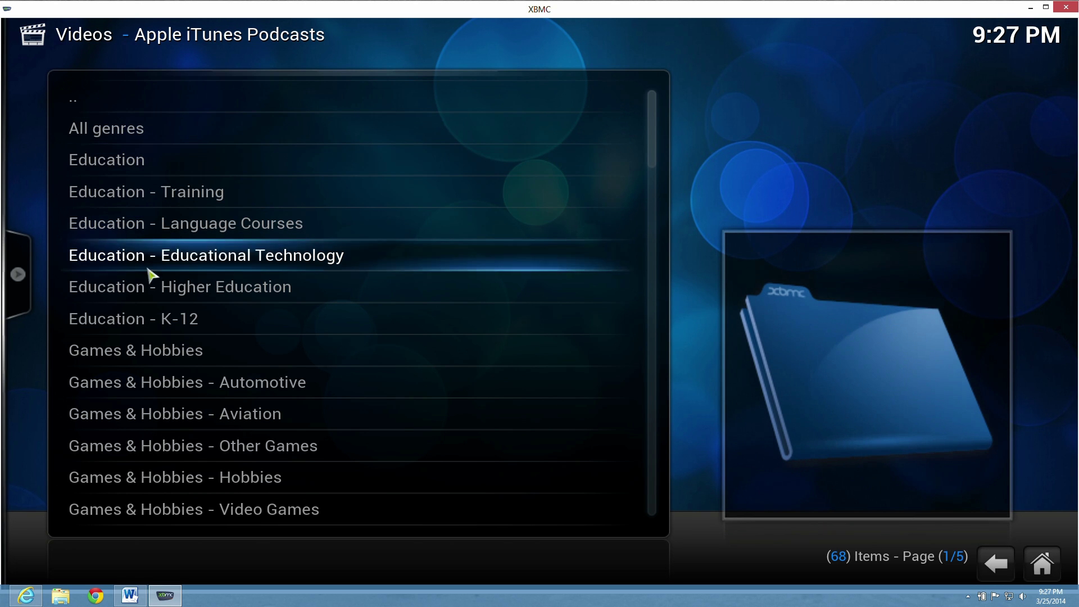
pyautogui.click(166, 389)
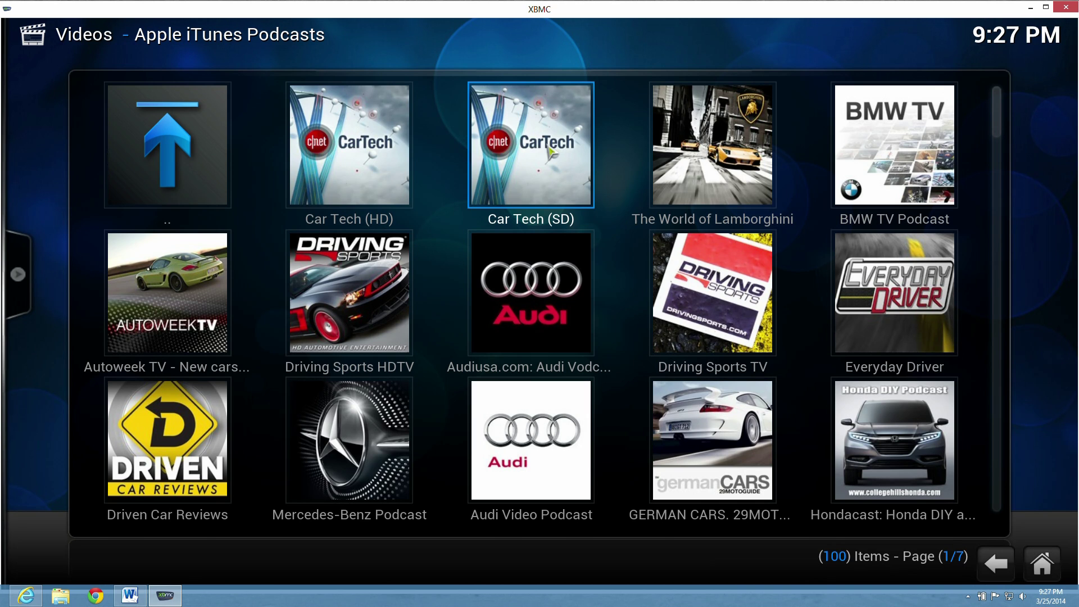
pyautogui.click(330, 171)
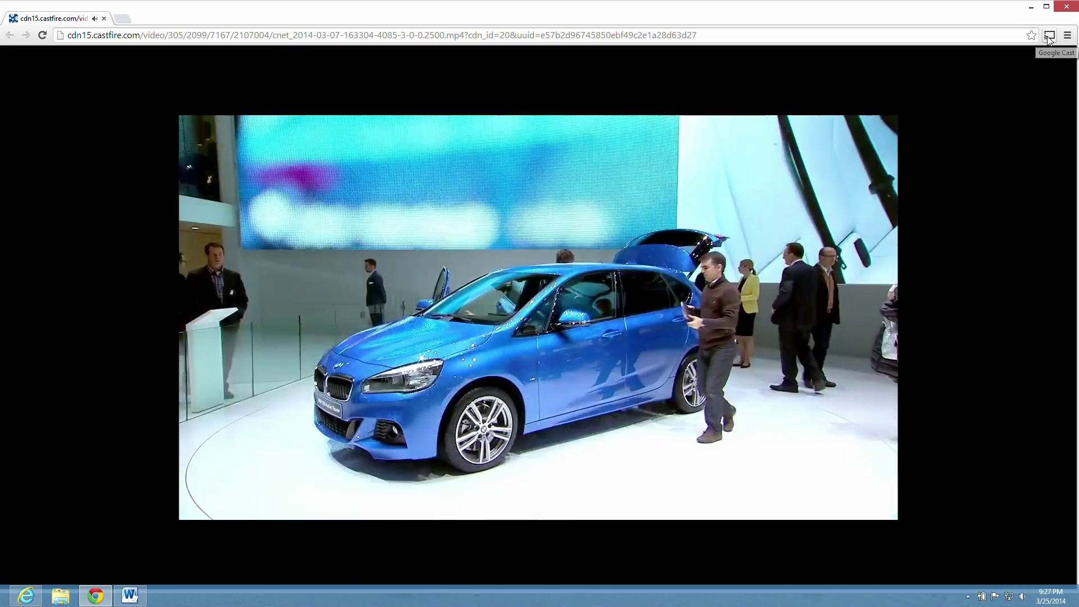
pyautogui.click(1049, 36)
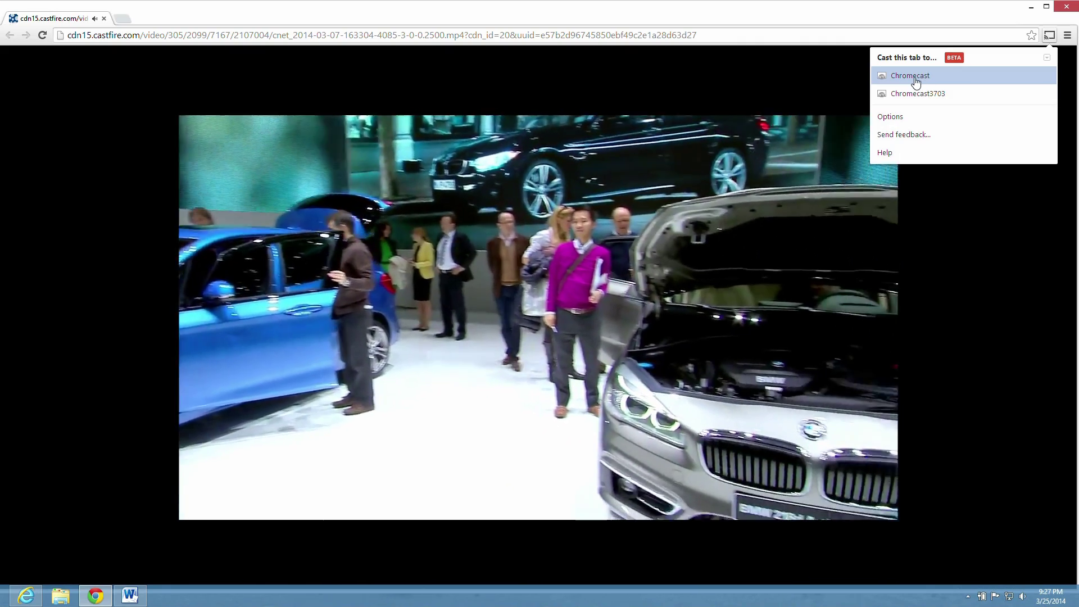
pyautogui.click(917, 77)
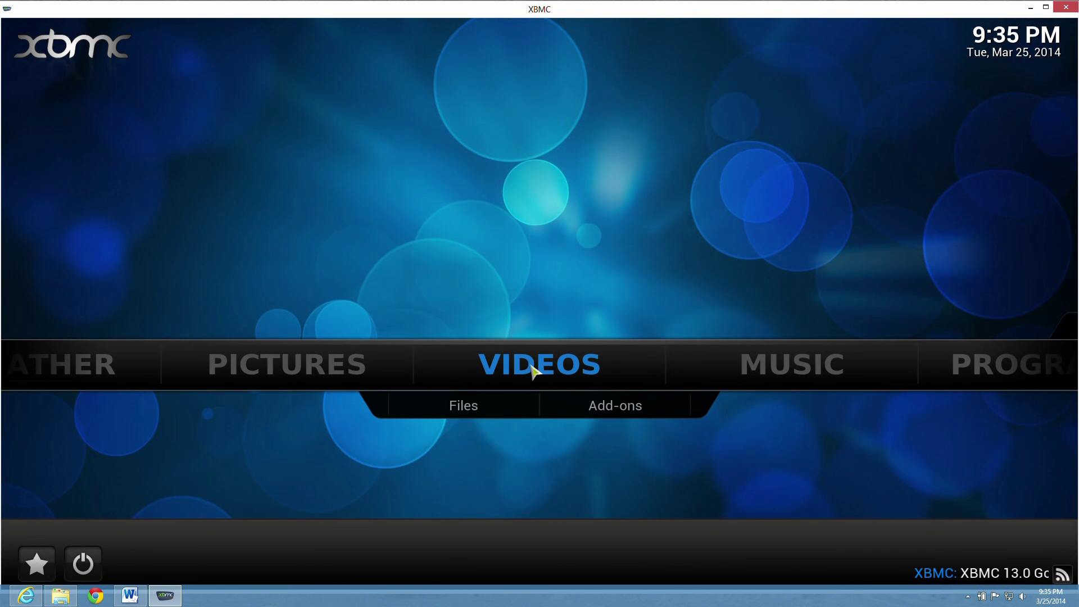
# Open the Metacafe video add-on in XBMC and browse its Travel & Outdoors category.
pyautogui.click(608, 411)
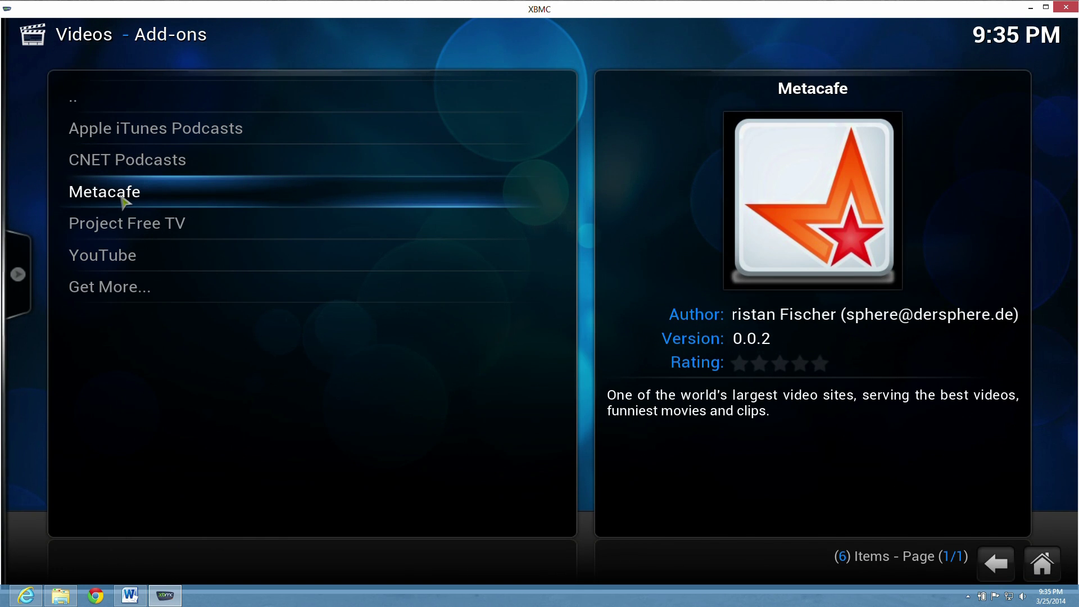
pyautogui.click(124, 201)
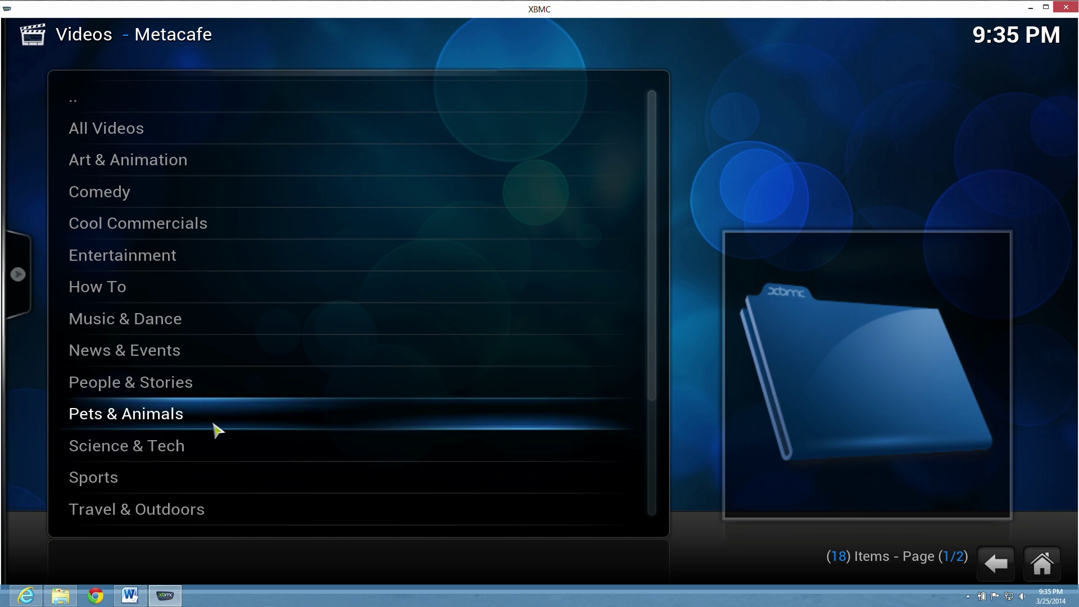
pyautogui.click(129, 514)
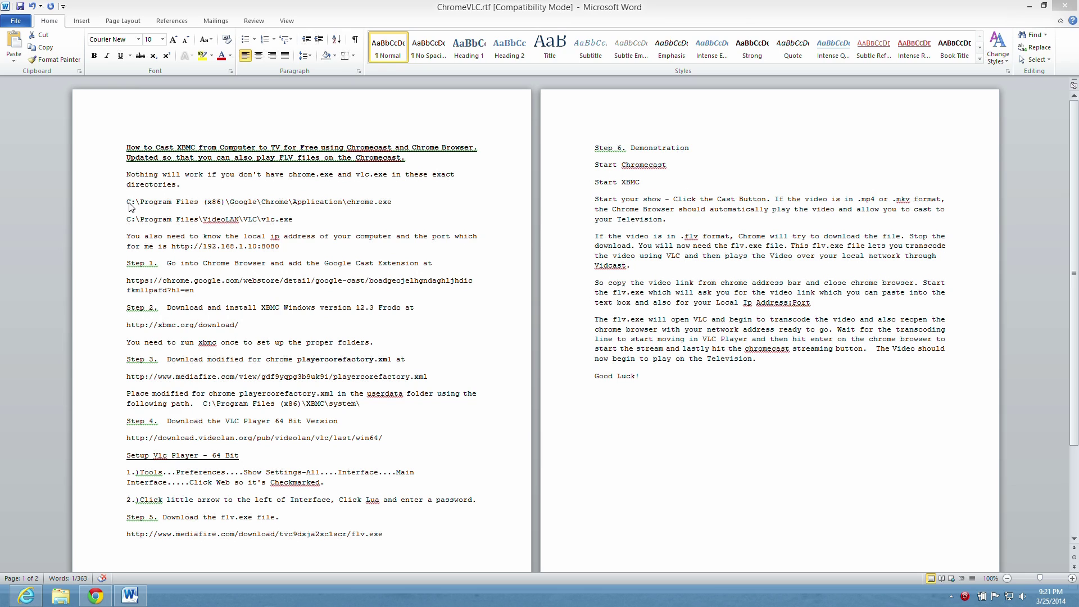
# Highlight the required chrome.exe and vlc.exe paths and the local IP address with port in the Word instructions.
pyautogui.moveTo(128, 202); pyautogui.dragTo(294, 223)
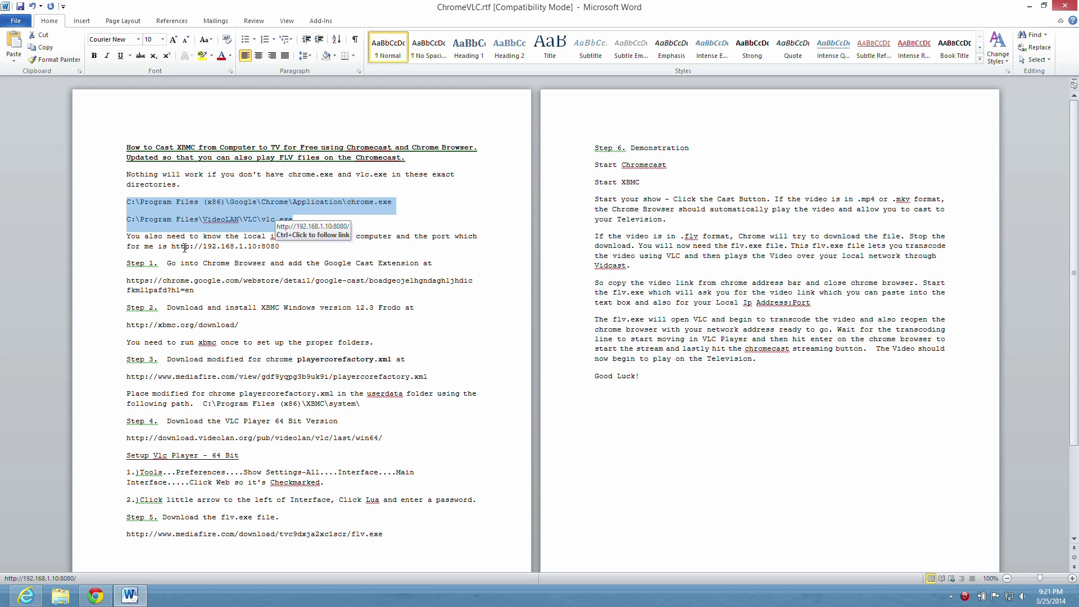
pyautogui.moveTo(174, 248); pyautogui.dragTo(206, 246)
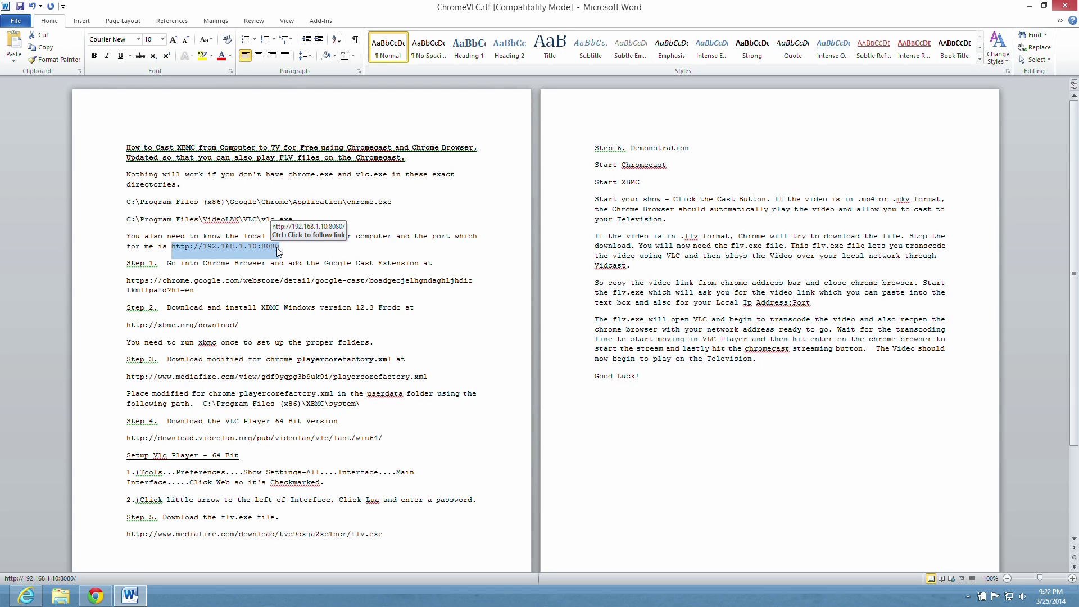
# Switch to Chrome and review the Google Cast extension page and the Windows option on the XBMC download page.
pyautogui.click(96, 595)
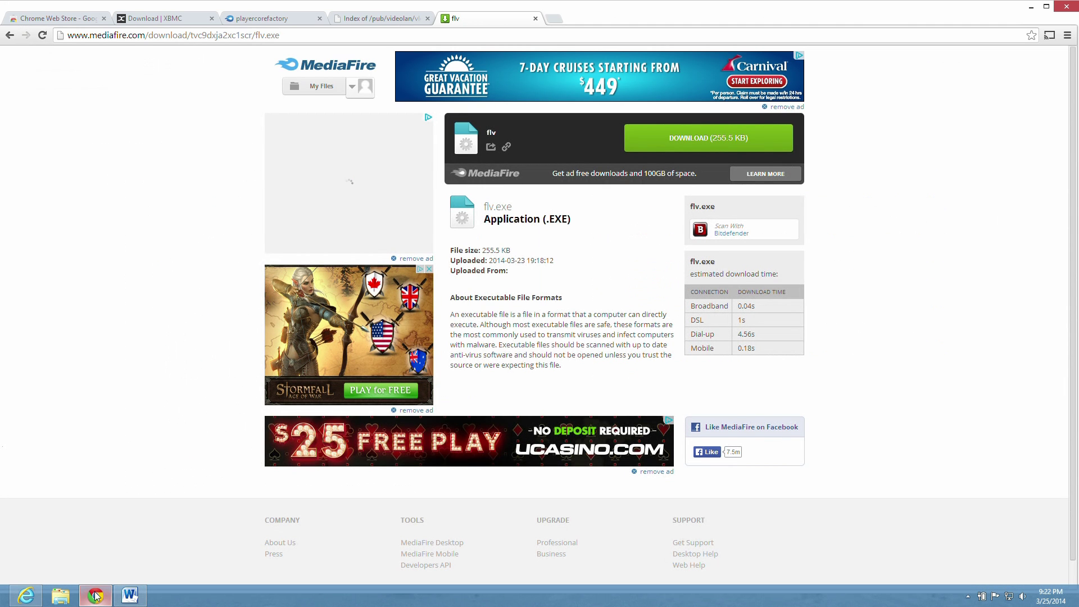
pyautogui.click(58, 22)
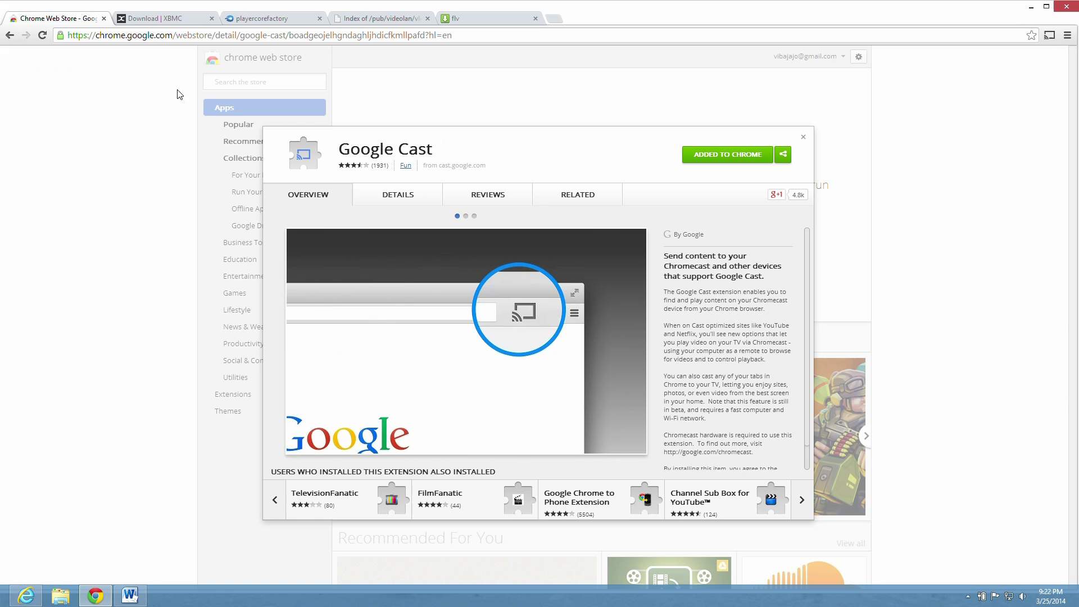
pyautogui.moveTo(340, 149); pyautogui.dragTo(436, 146)
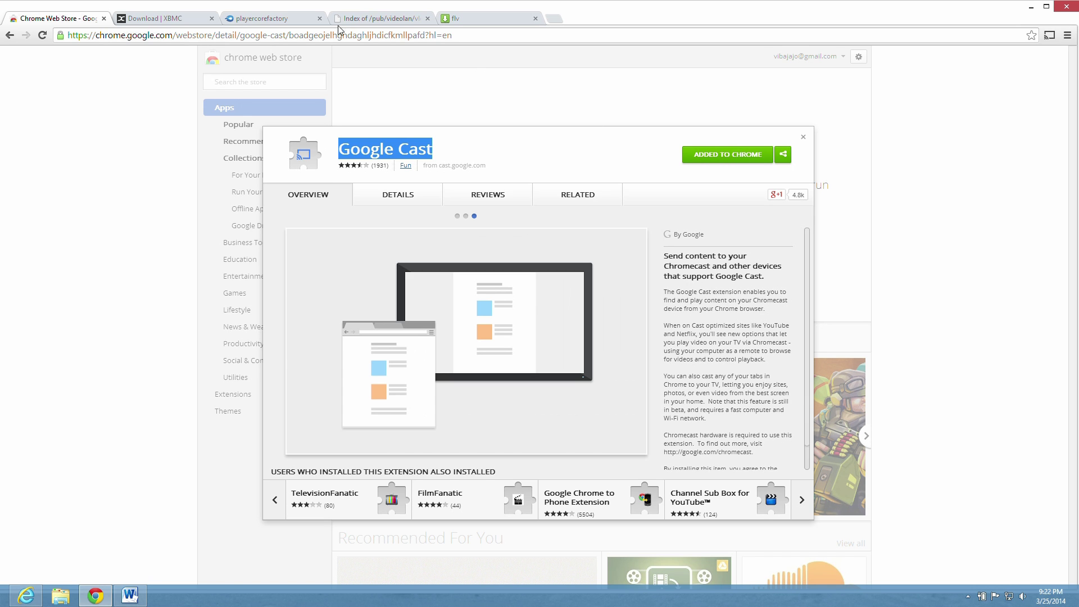
pyautogui.click(169, 21)
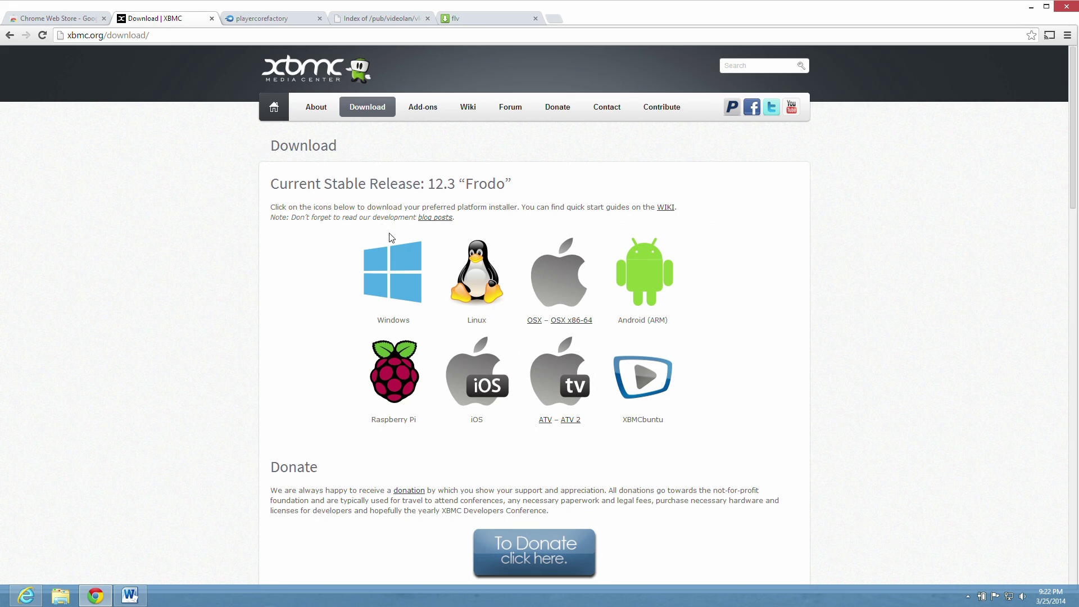
pyautogui.doubleClick(381, 319)
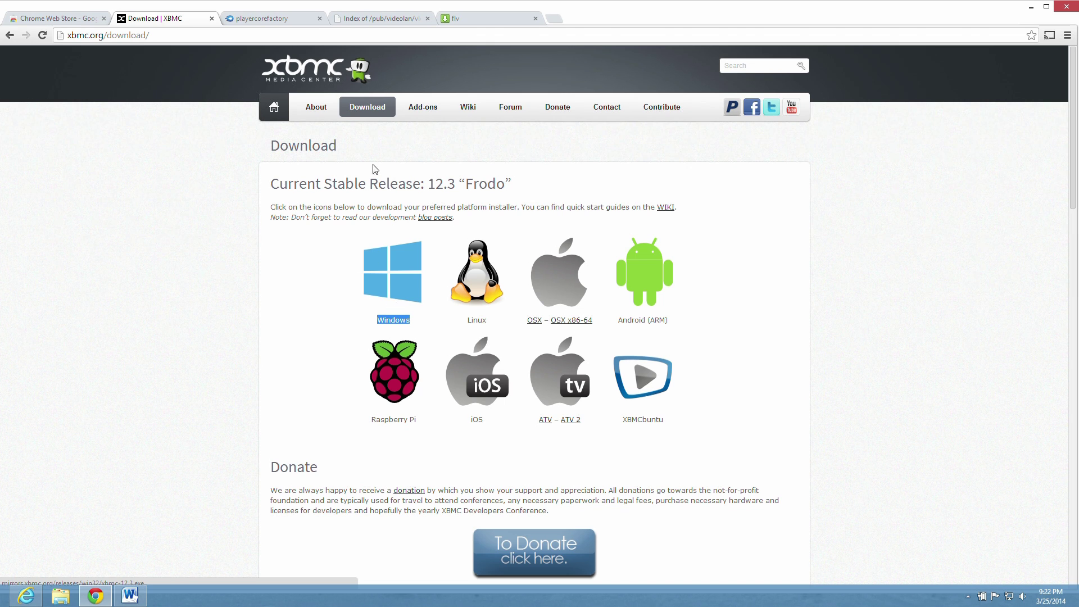
# Examine playercorefactory.xml on MediaFire, highlighting the player rules, the Chrome player entry and its chrome.exe path.
pyautogui.click(283, 19)
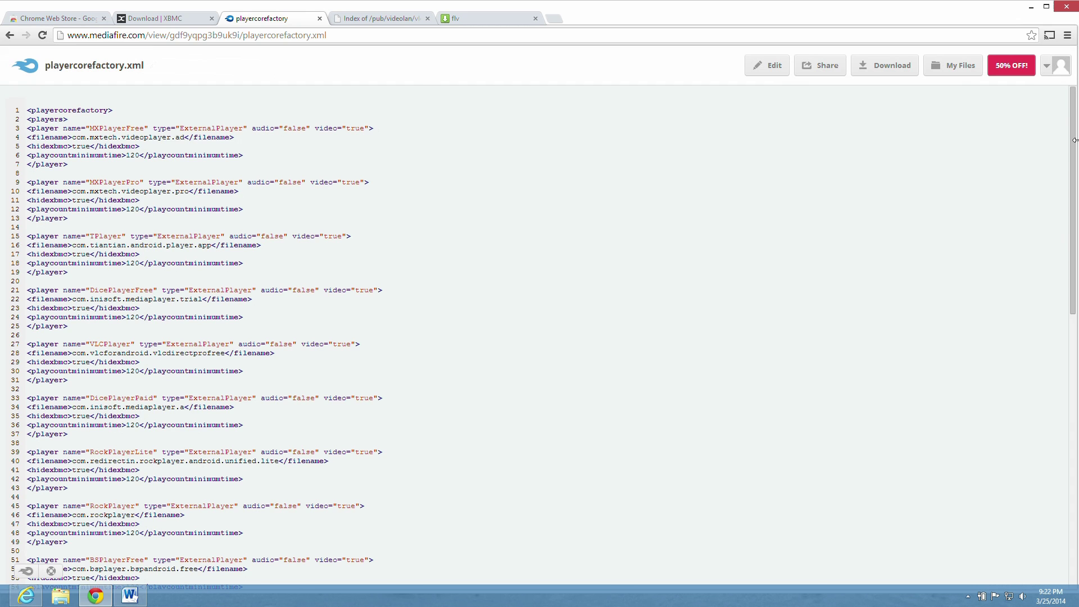
pyautogui.scroll(-10, 947, 366)
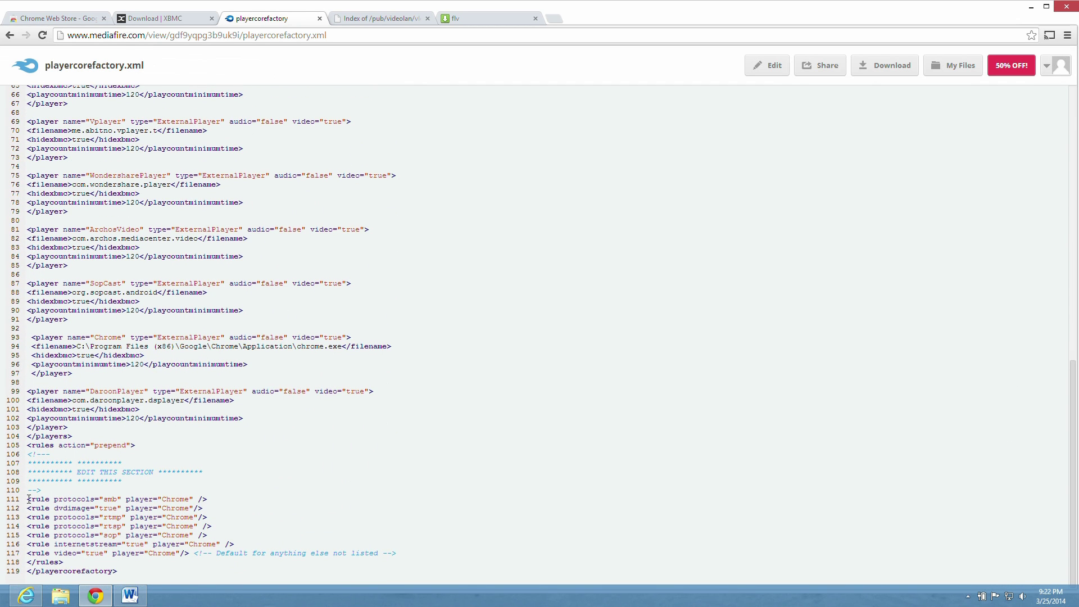
pyautogui.moveTo(28, 499); pyautogui.dragTo(122, 570)
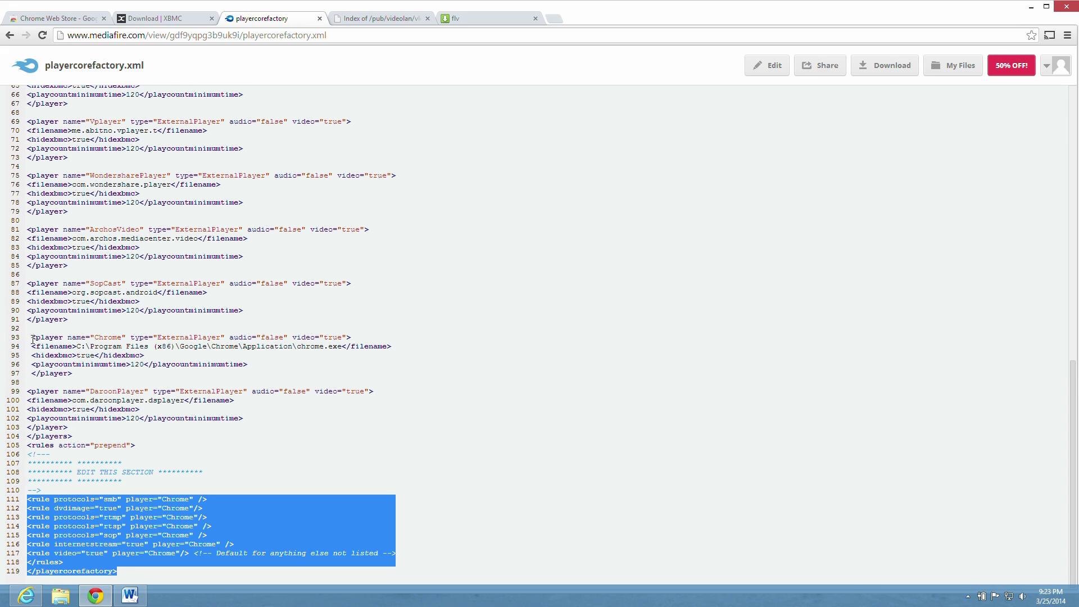
pyautogui.moveTo(33, 339); pyautogui.dragTo(83, 377)
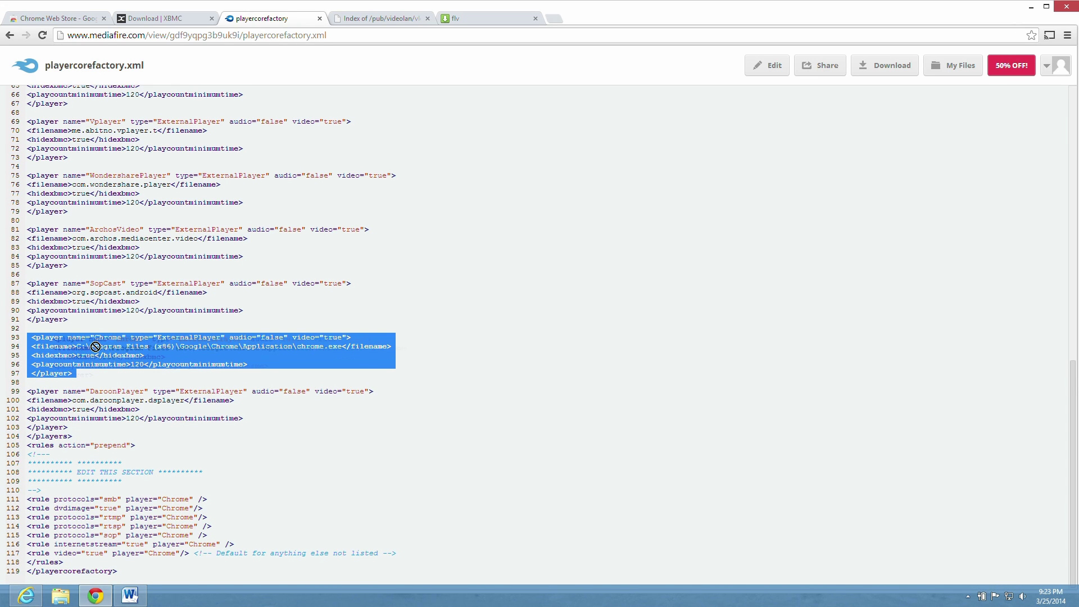
pyautogui.click(78, 347)
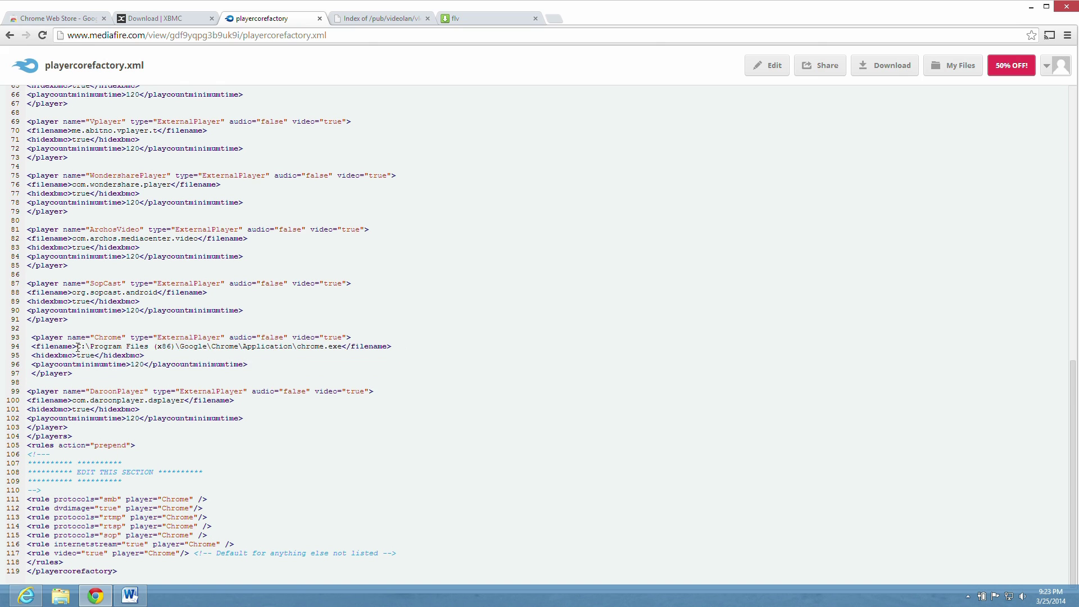
pyautogui.moveTo(78, 347); pyautogui.dragTo(339, 349)
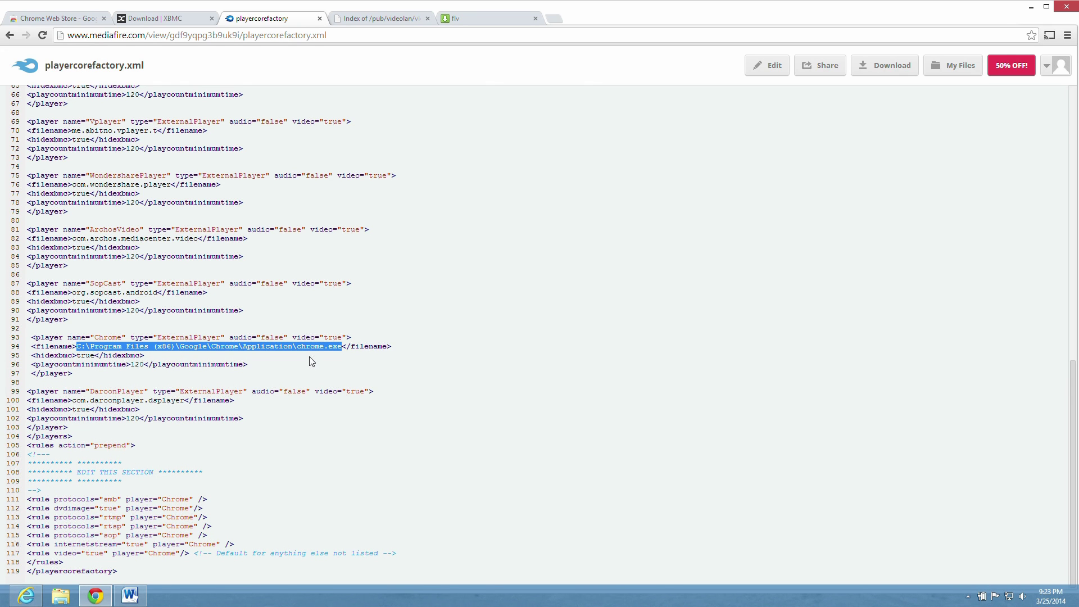
# Highlight the C:\Program Files (x86)\XBMC\system\ path in the Word instructions and view the VLC win64 download index in Chrome.
pyautogui.click(131, 597)
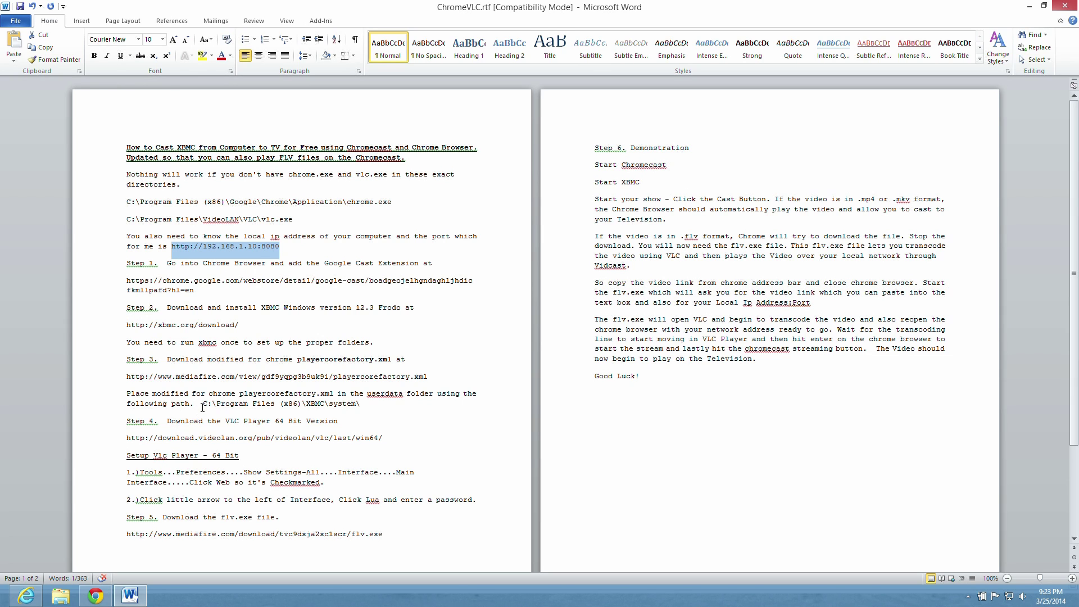
pyautogui.moveTo(202, 406); pyautogui.dragTo(365, 407)
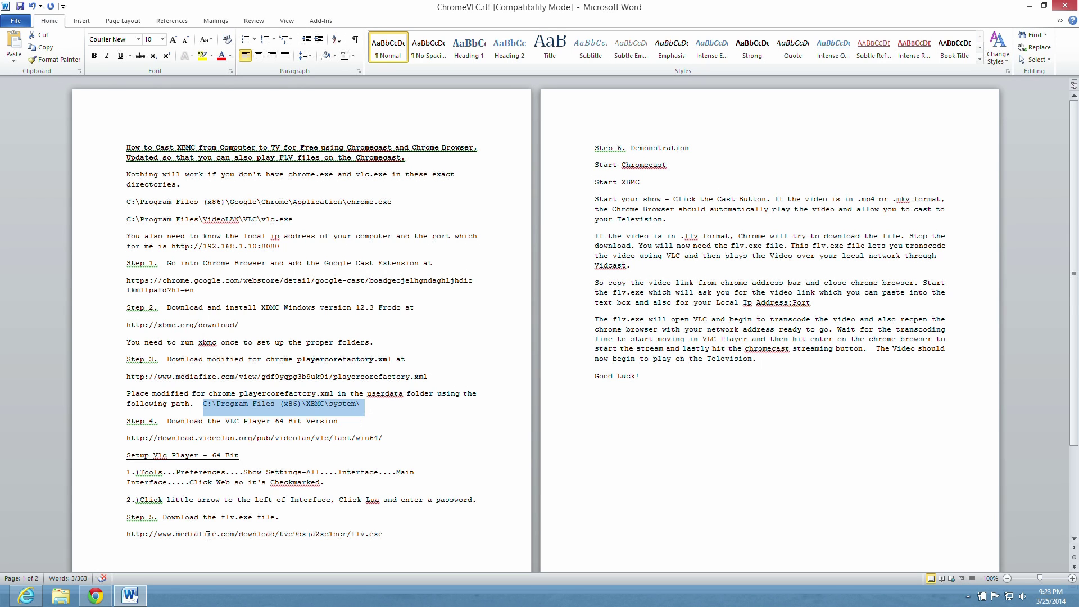
pyautogui.click(95, 596)
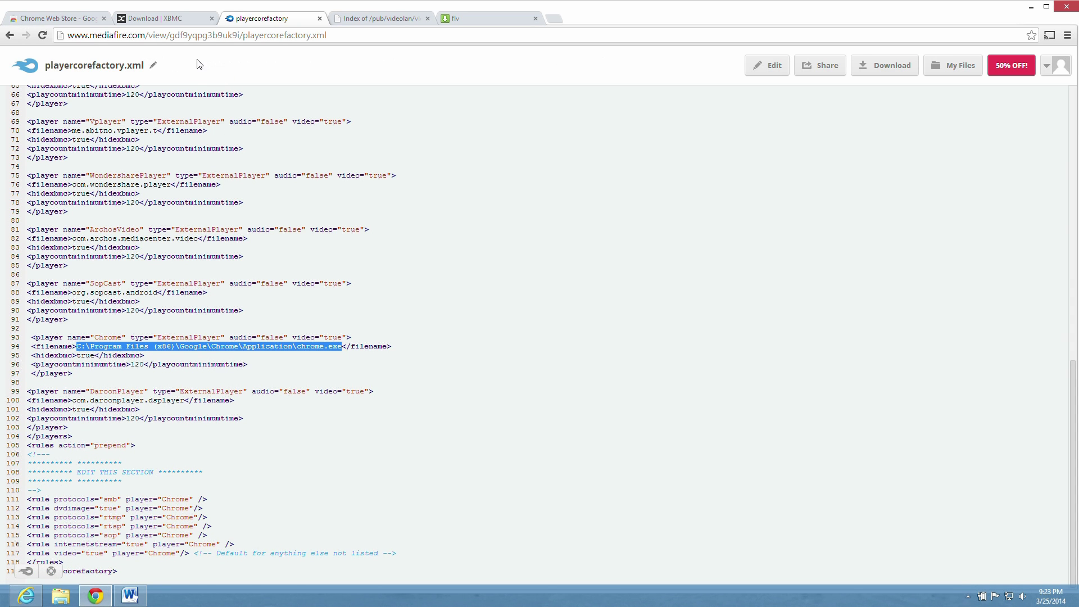
pyautogui.click(350, 20)
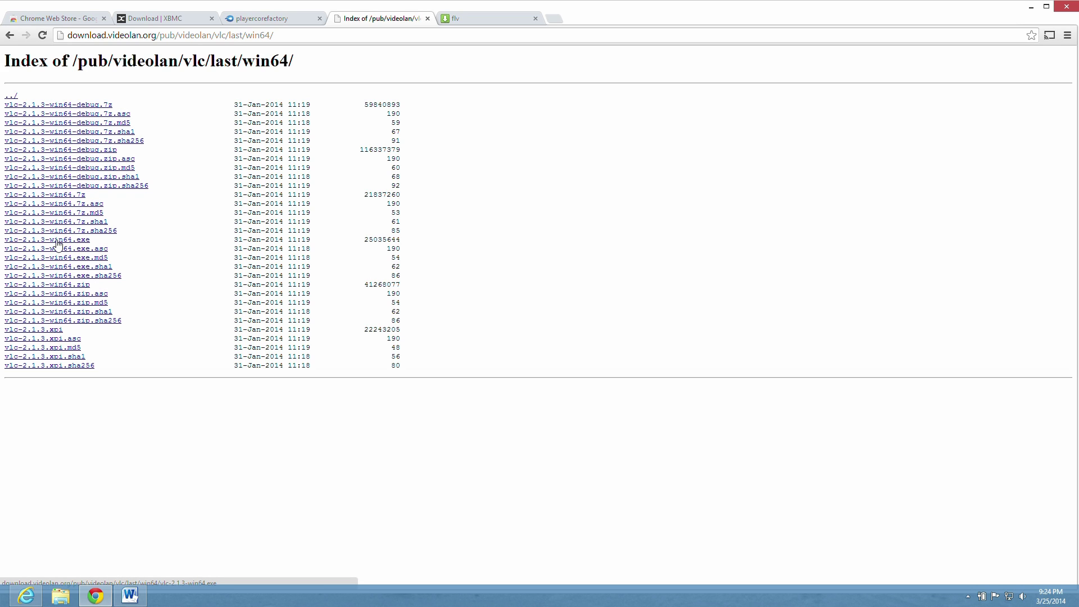
# Minimize the open windows and launch VLC media player from the desktop.
pyautogui.click(1031, 8)
pyautogui.click(1030, 9)
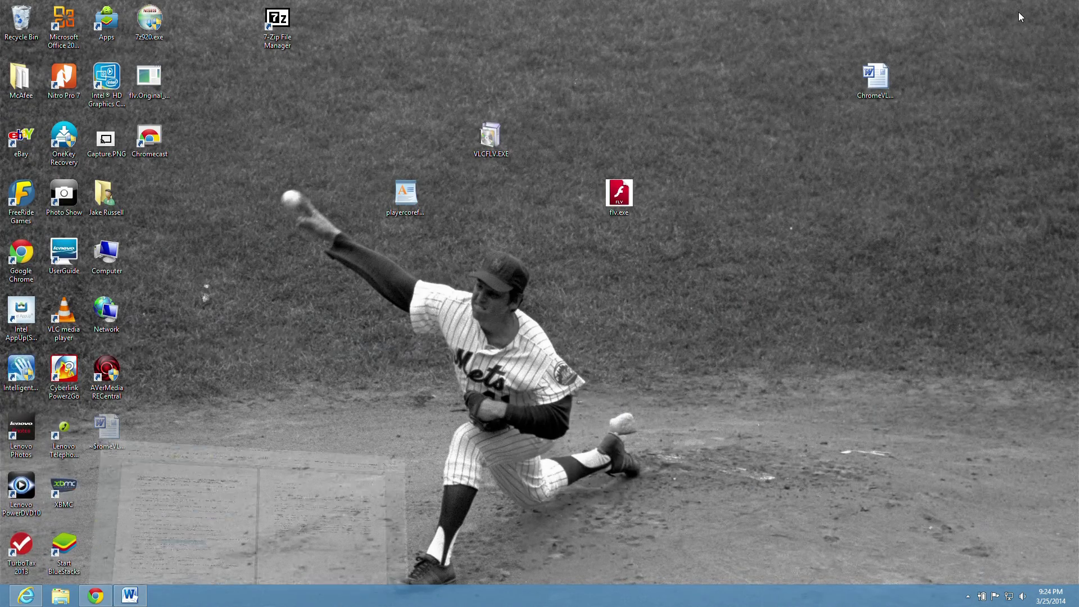
pyautogui.doubleClick(64, 322)
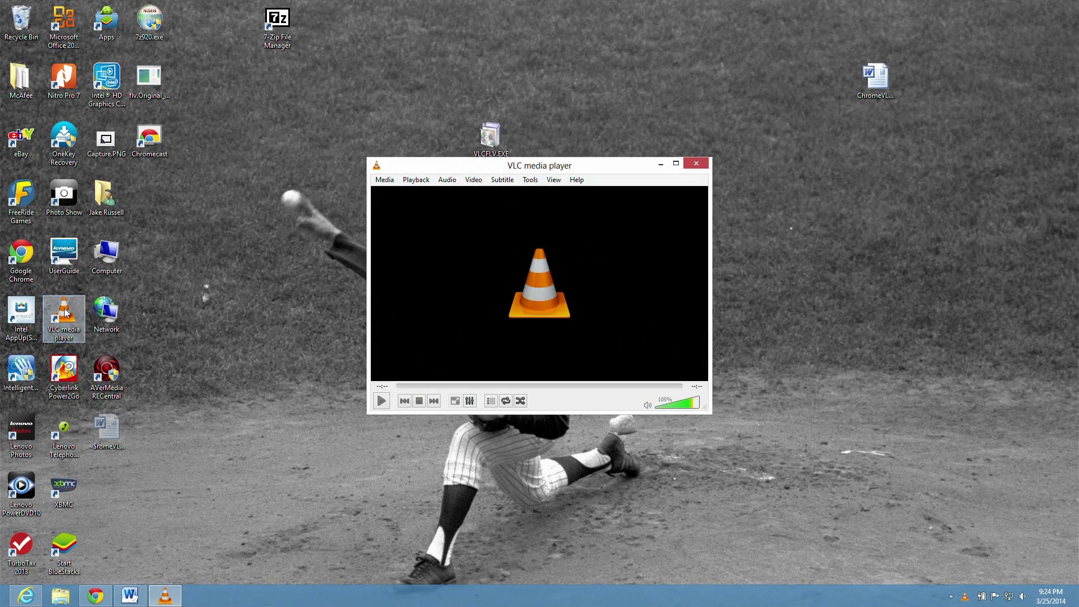
# Show all of VLC's preferences, open the Main interfaces settings under Interface, and save the preferences.
pyautogui.click(530, 182)
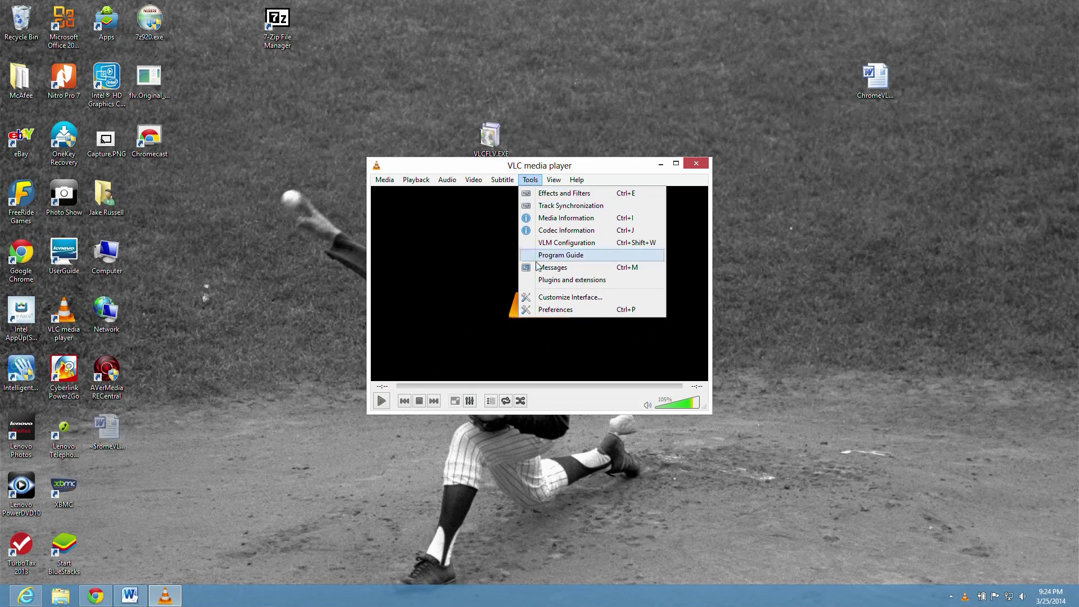
pyautogui.click(550, 311)
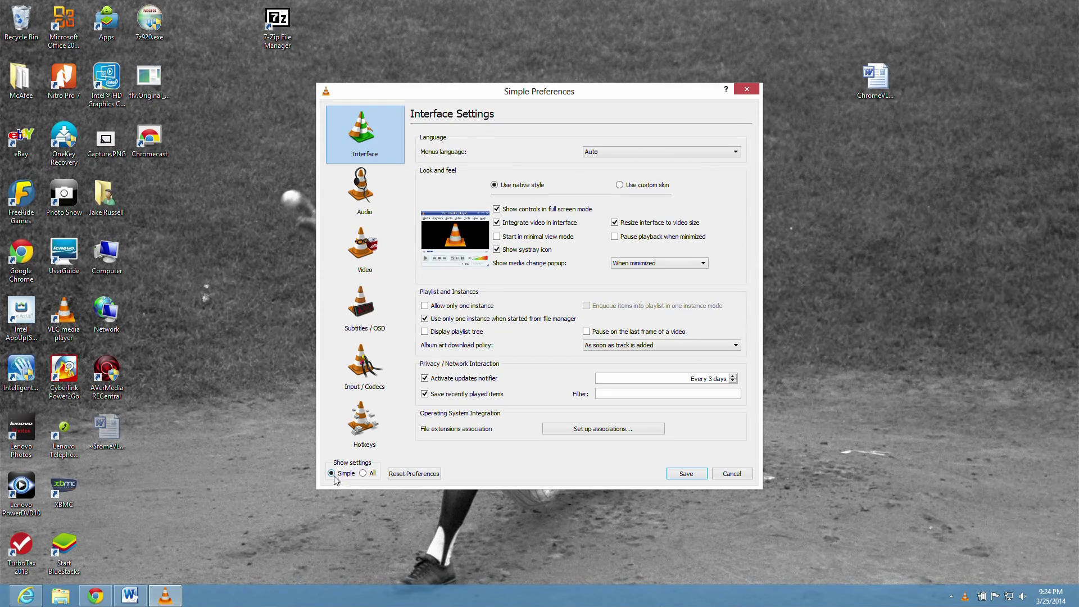
pyautogui.click(363, 473)
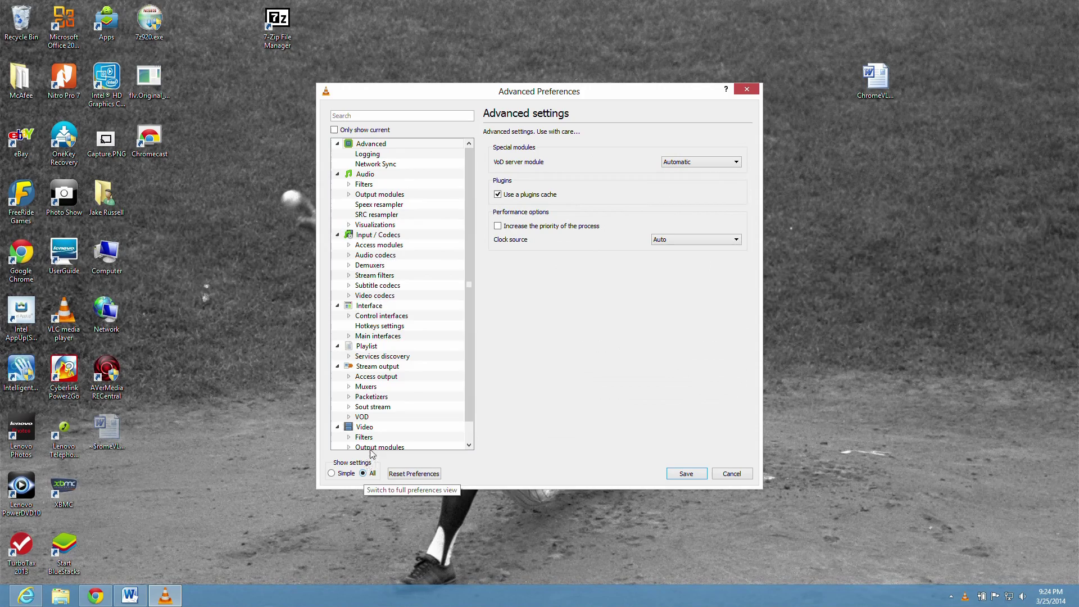
pyautogui.click(368, 307)
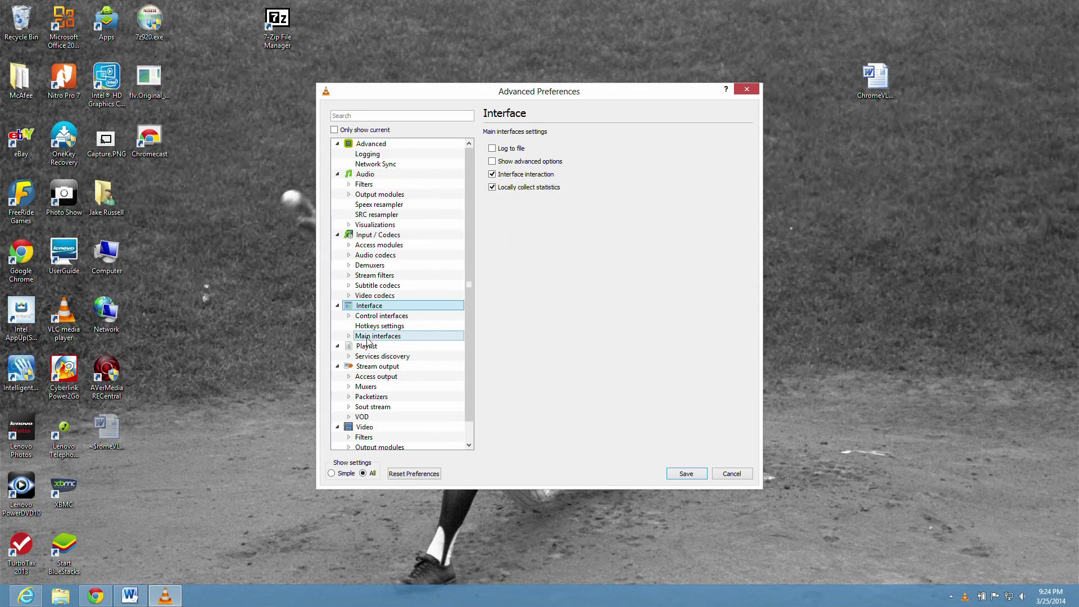
pyautogui.click(369, 338)
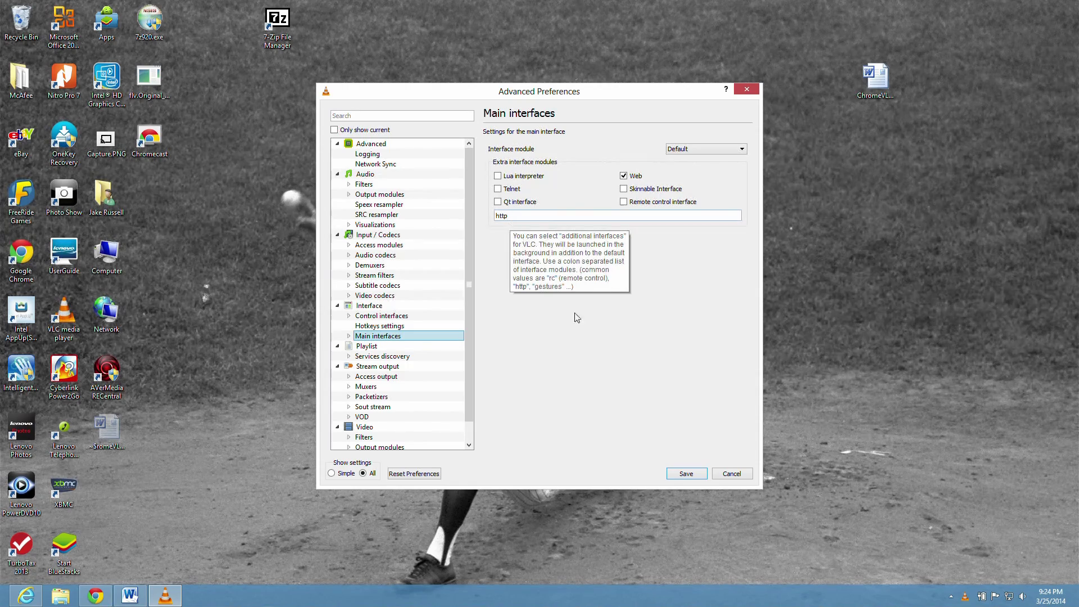
pyautogui.click(675, 477)
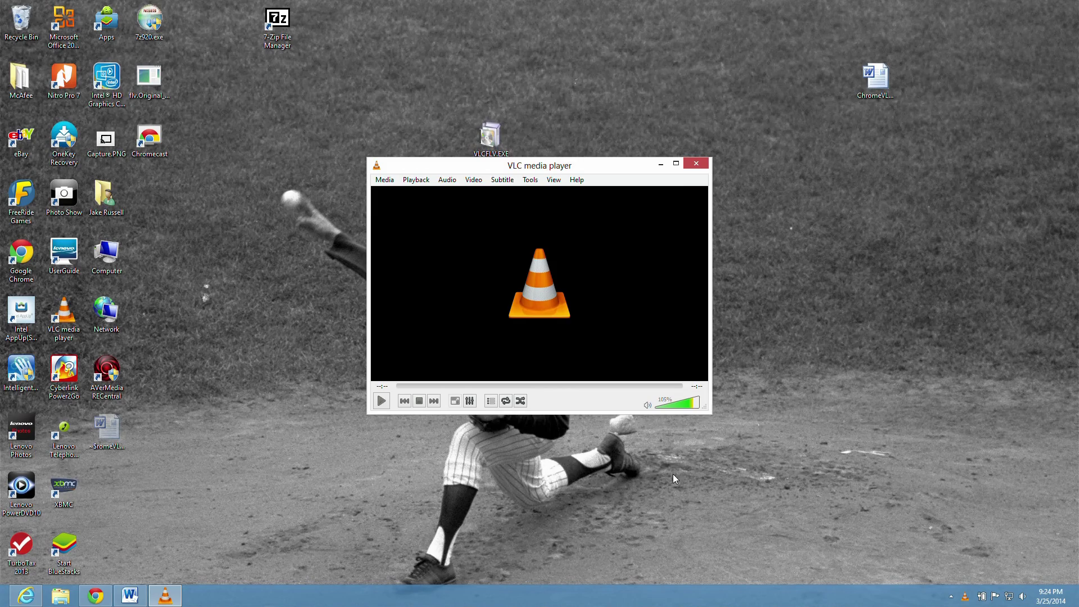
# Show all of VLC's preferences, open the Lua settings under Main interfaces, select the Lua HTTP password, and save the preferences.
pyautogui.click(530, 180)
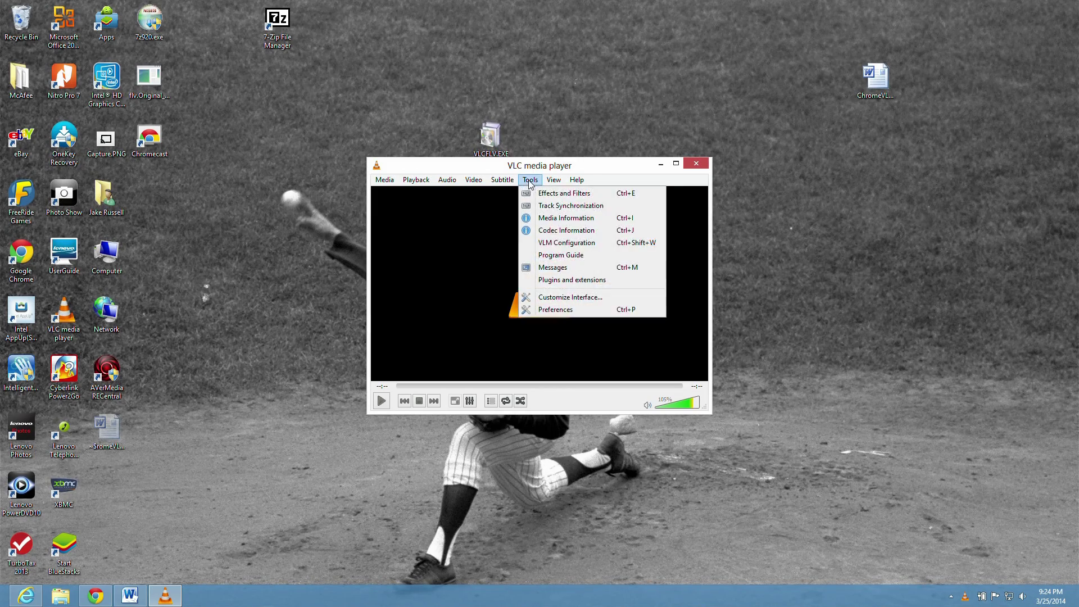
pyautogui.click(550, 311)
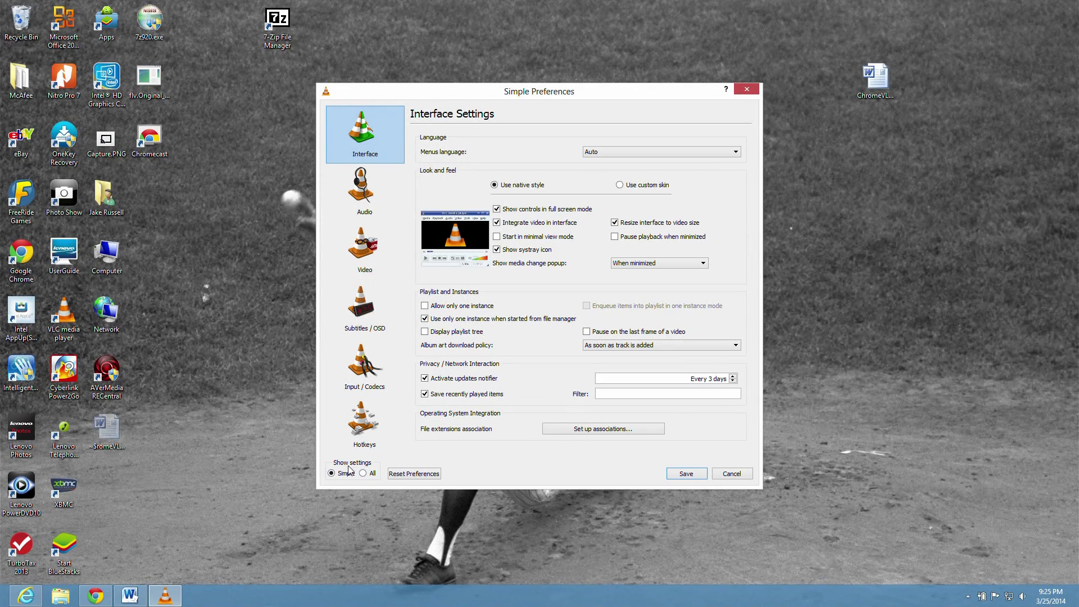
pyautogui.click(363, 474)
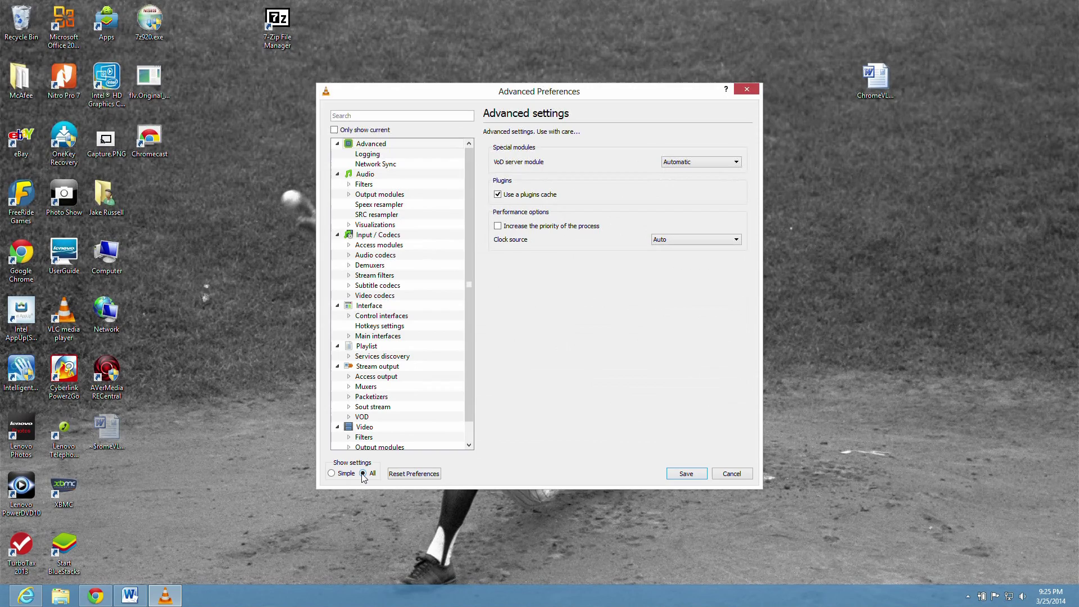
pyautogui.click(349, 336)
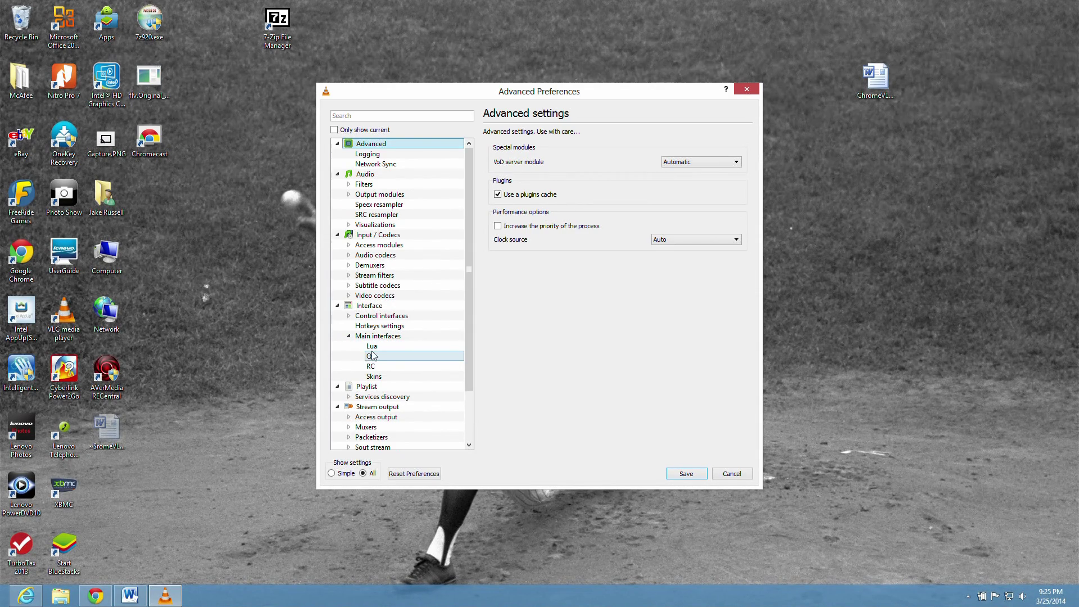
pyautogui.click(373, 348)
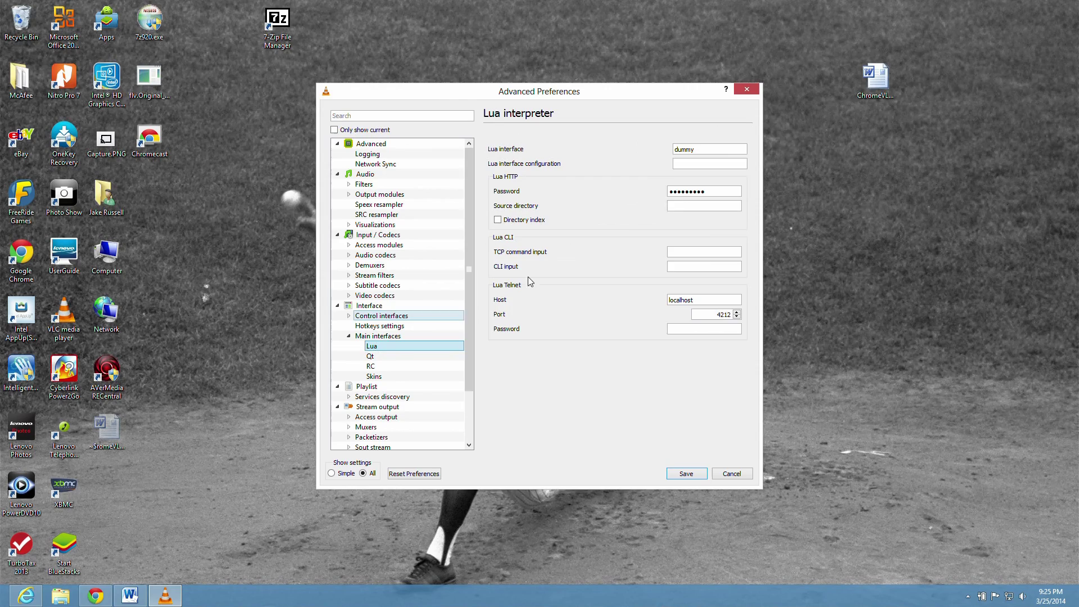
pyautogui.moveTo(670, 193); pyautogui.dragTo(709, 195)
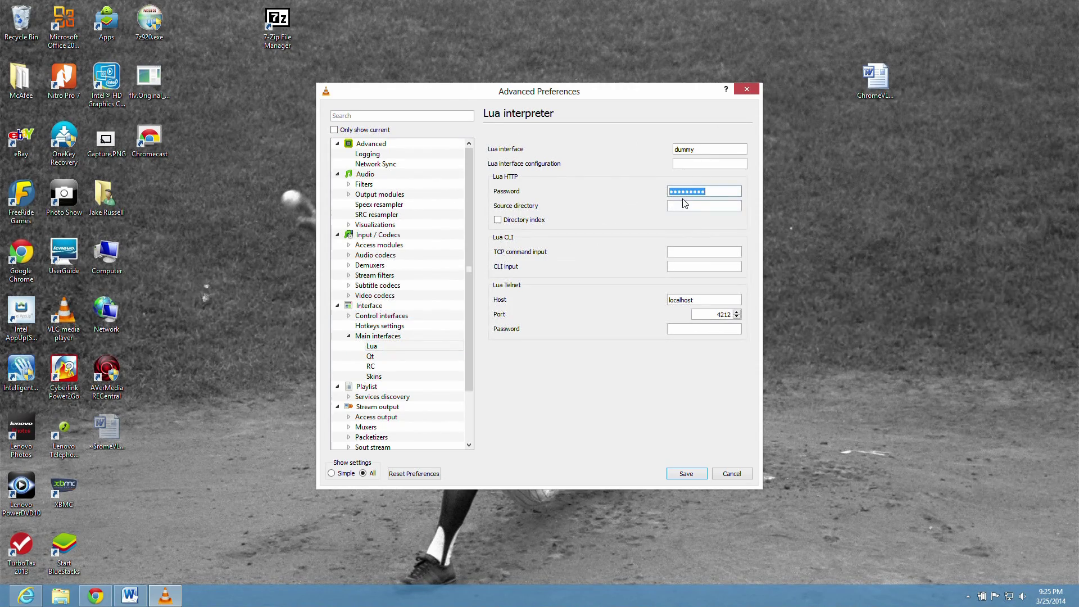
pyautogui.click(690, 476)
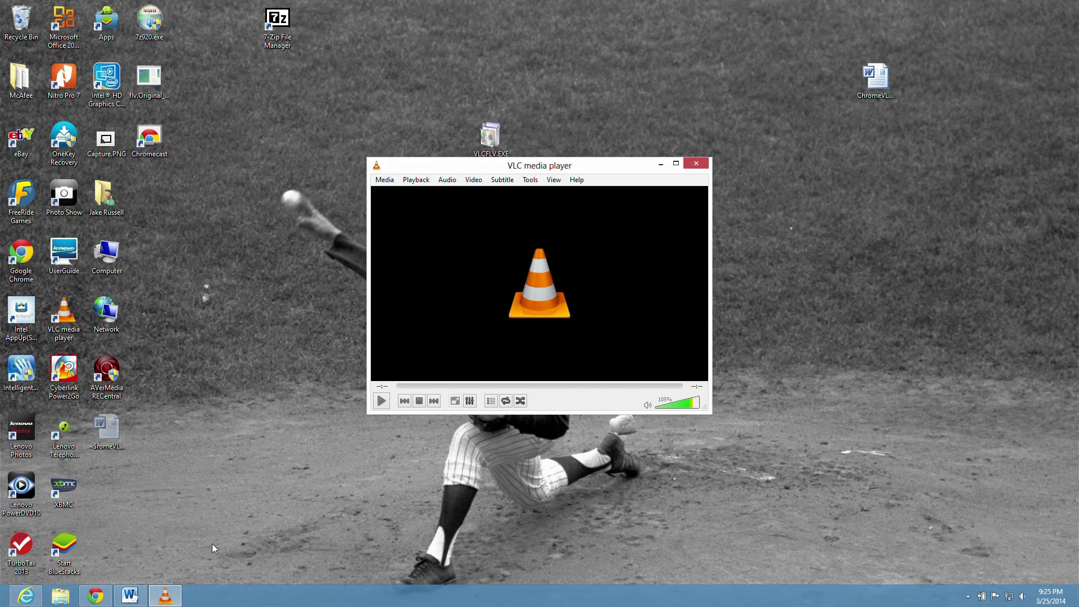
# Open 192.168.1.10:8080 in Chrome, log in to VLC's web interface with the password, and close Chrome and VLC.
pyautogui.click(98, 600)
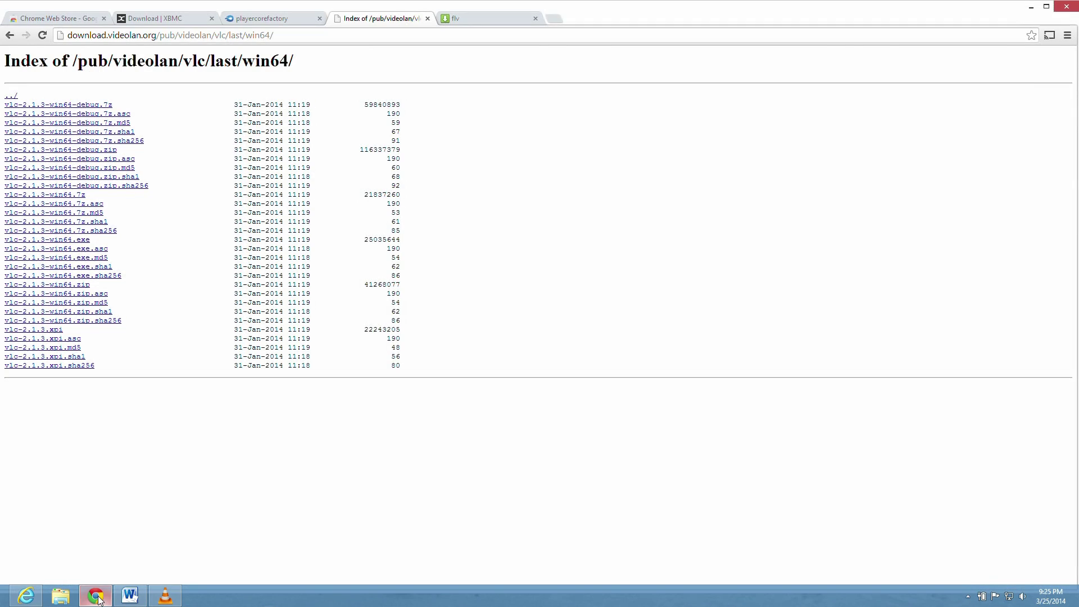
pyautogui.moveTo(275, 36); pyautogui.dragTo(67, 35)
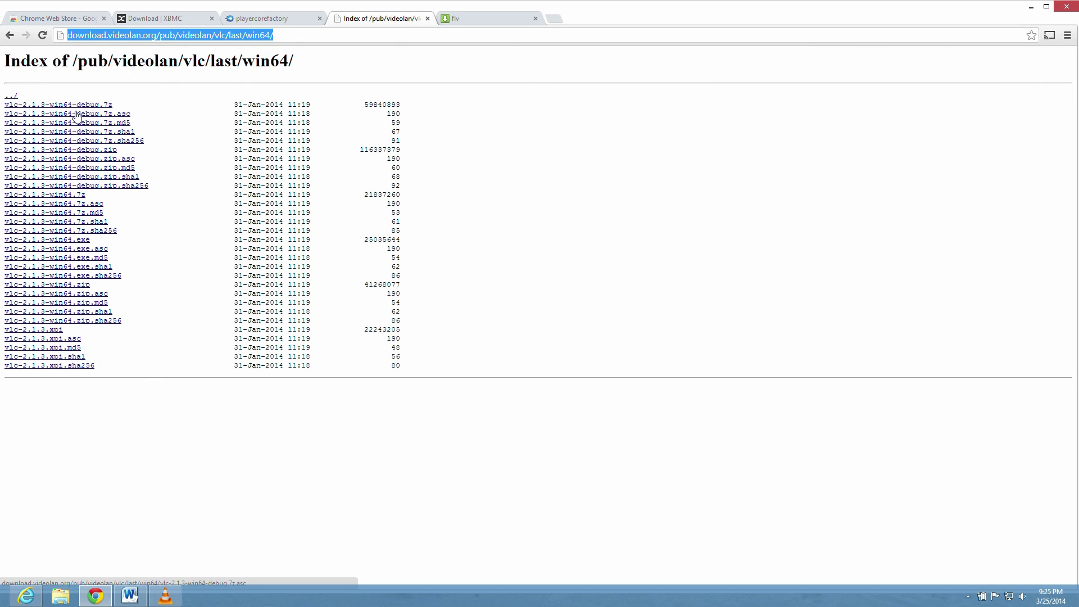
pyautogui.write('192.168.1.10:8080')
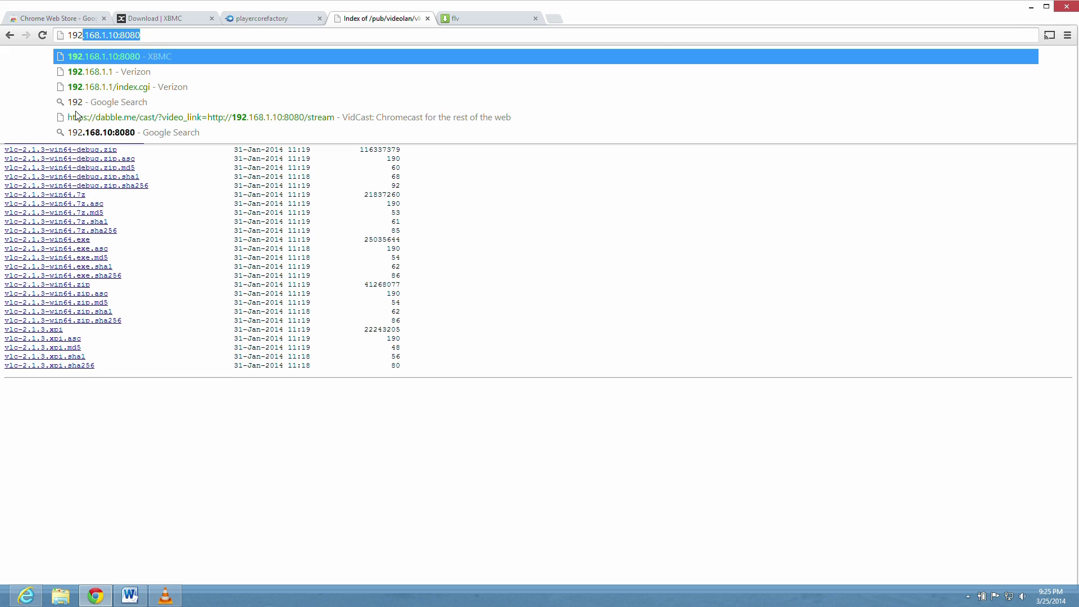
pyautogui.click(148, 35)
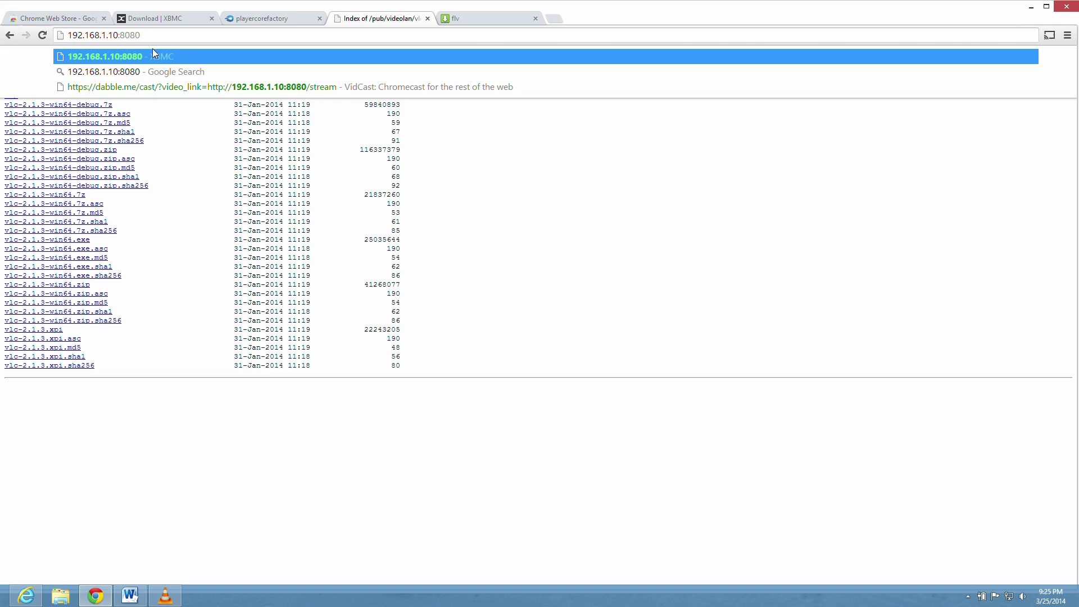
pyautogui.press('Return')
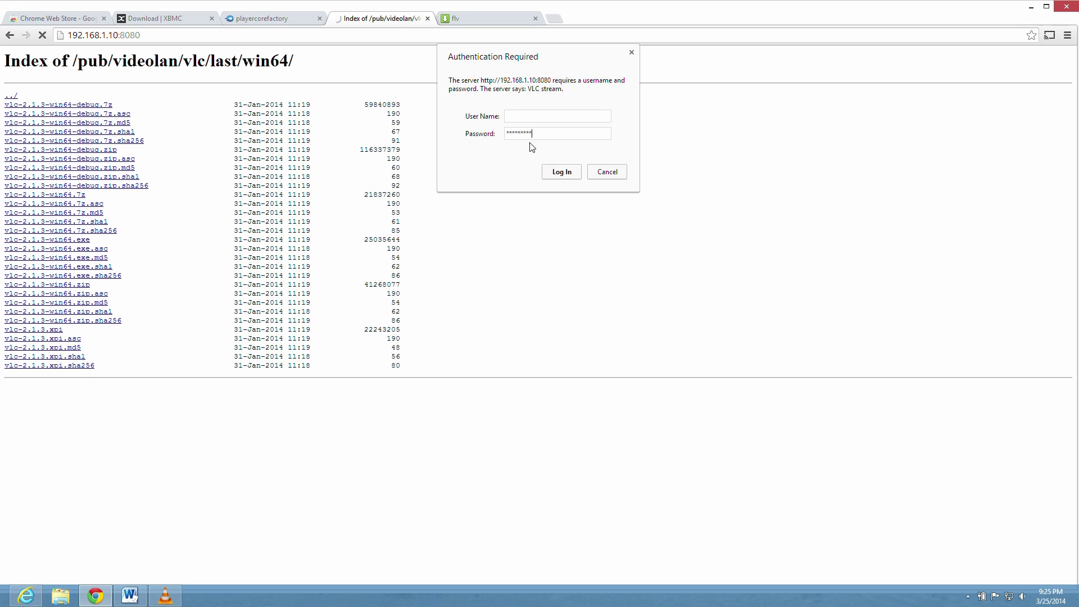
pyautogui.click(560, 173)
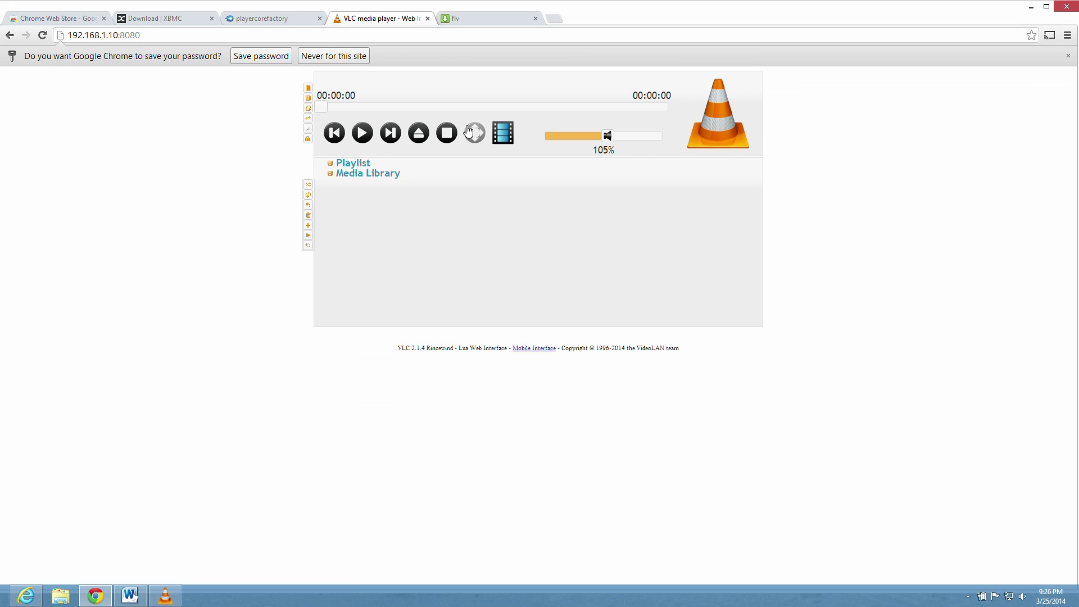
pyautogui.click(1070, 11)
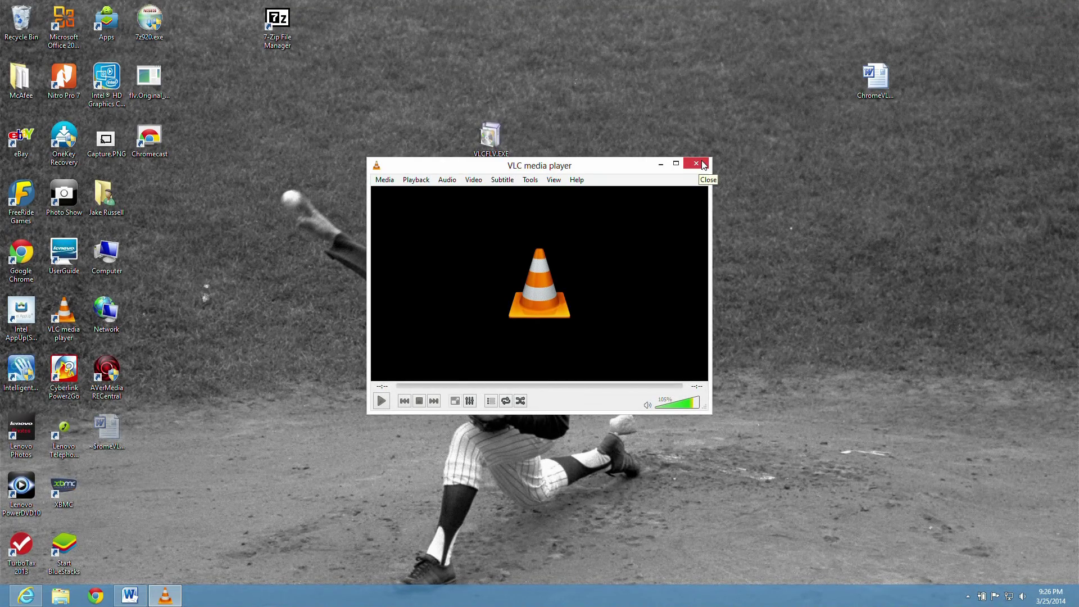
pyautogui.click(702, 165)
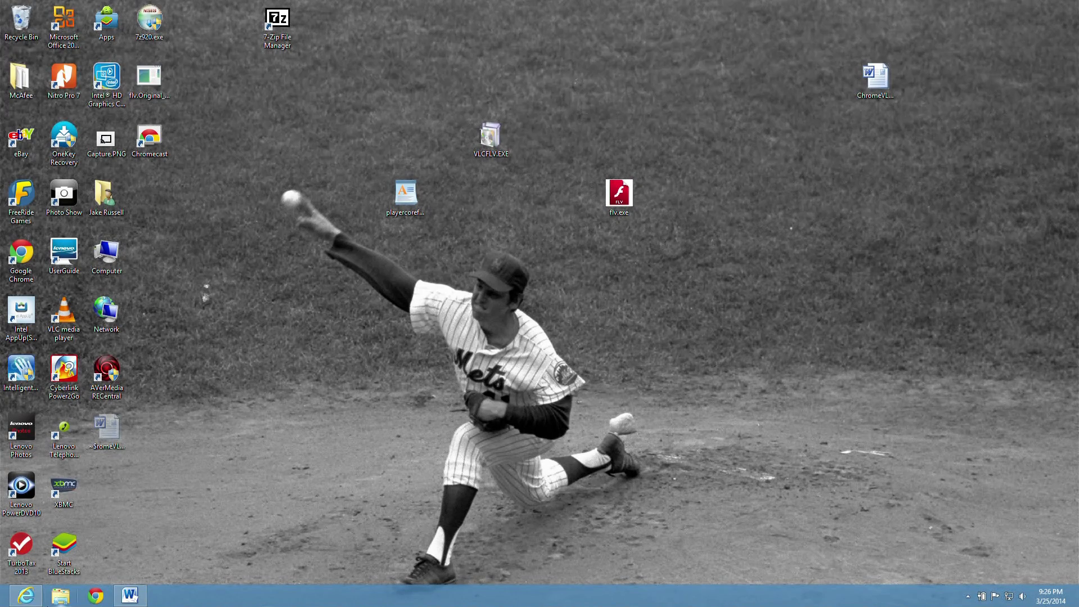
# Reopen Chrome and copy the MediaFire flv.exe download link from Step 5 of the Word instructions.
pyautogui.click(96, 596)
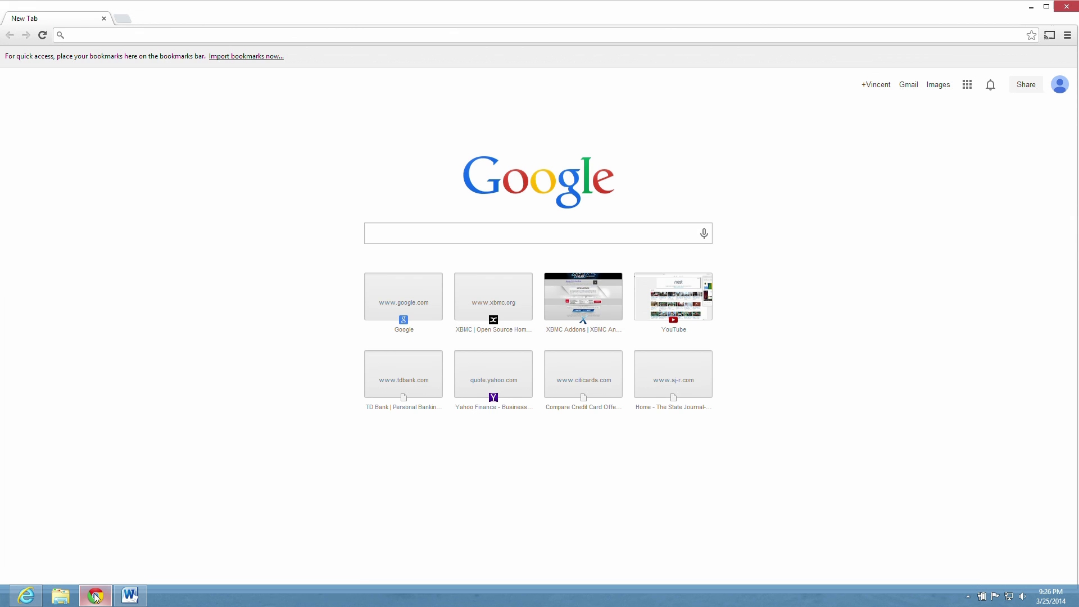
pyautogui.click(128, 596)
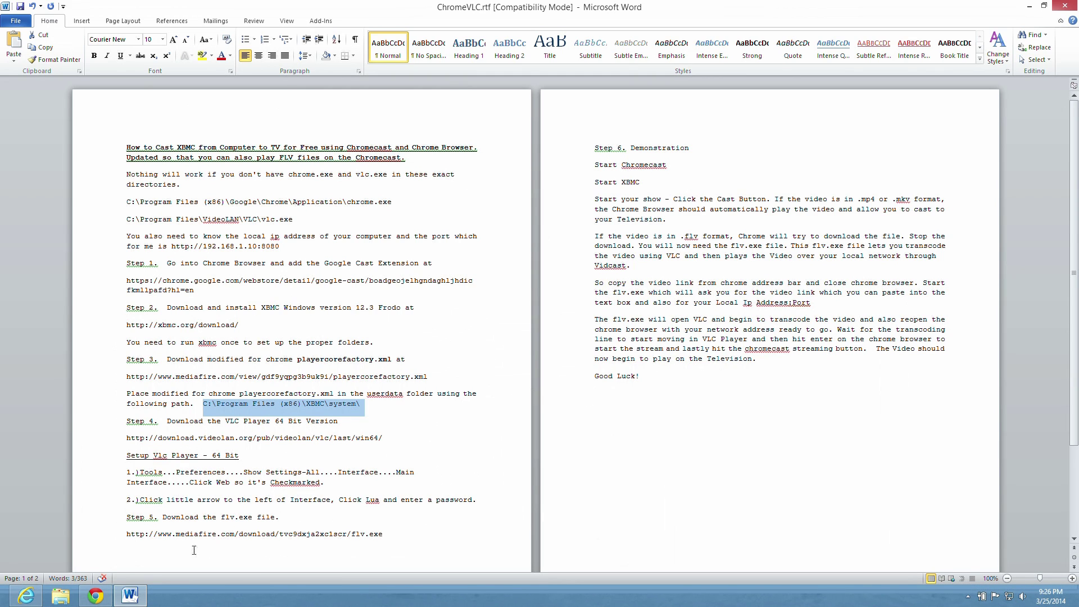
pyautogui.click(128, 534)
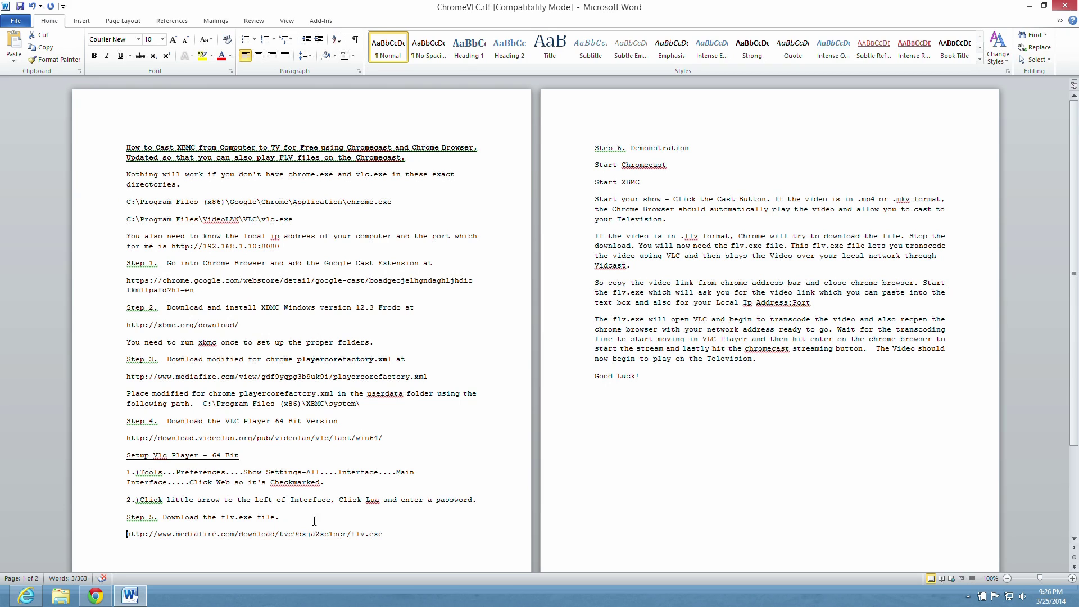
pyautogui.tripleClick(383, 530)
pyautogui.hotkey('ctrl', 'c')
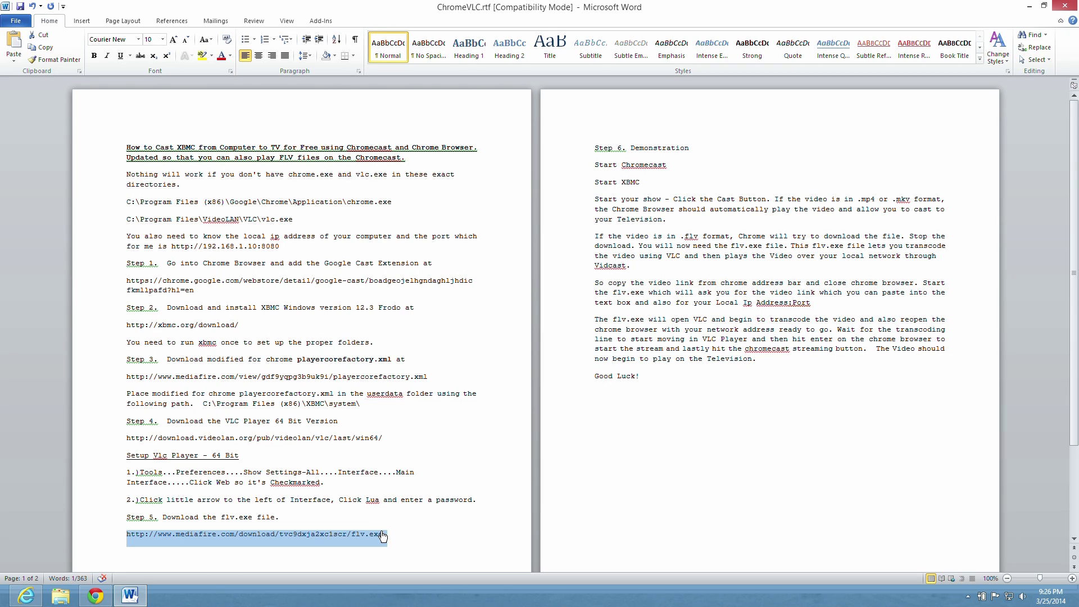
# Load the copied MediaFire link in Chrome, download flv.exe, and close the browser.
pyautogui.click(96, 595)
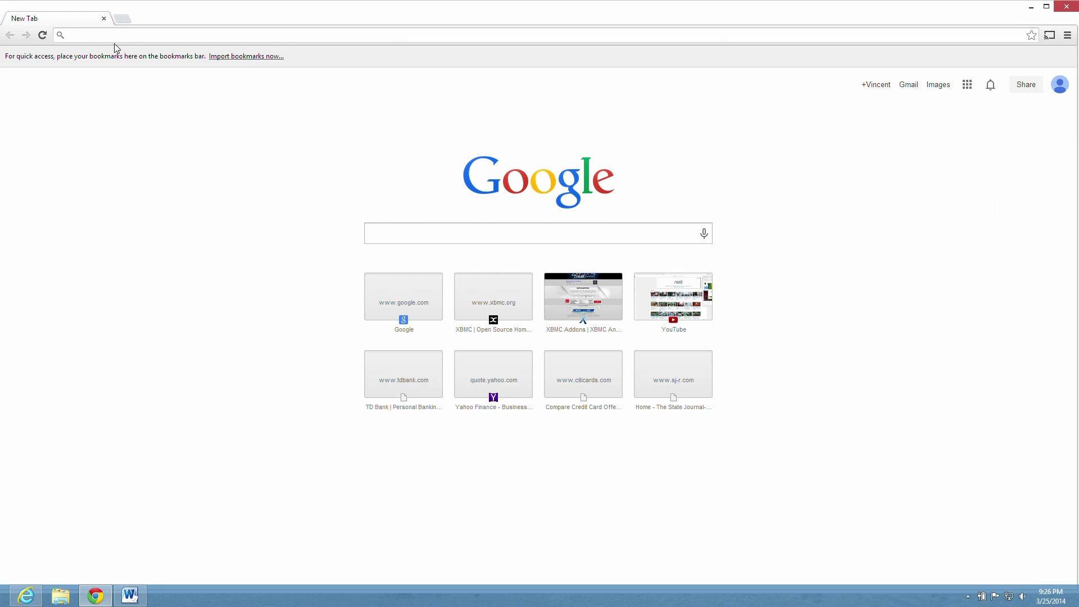
pyautogui.hotkey('ctrl', 'v')
pyautogui.press('Return')
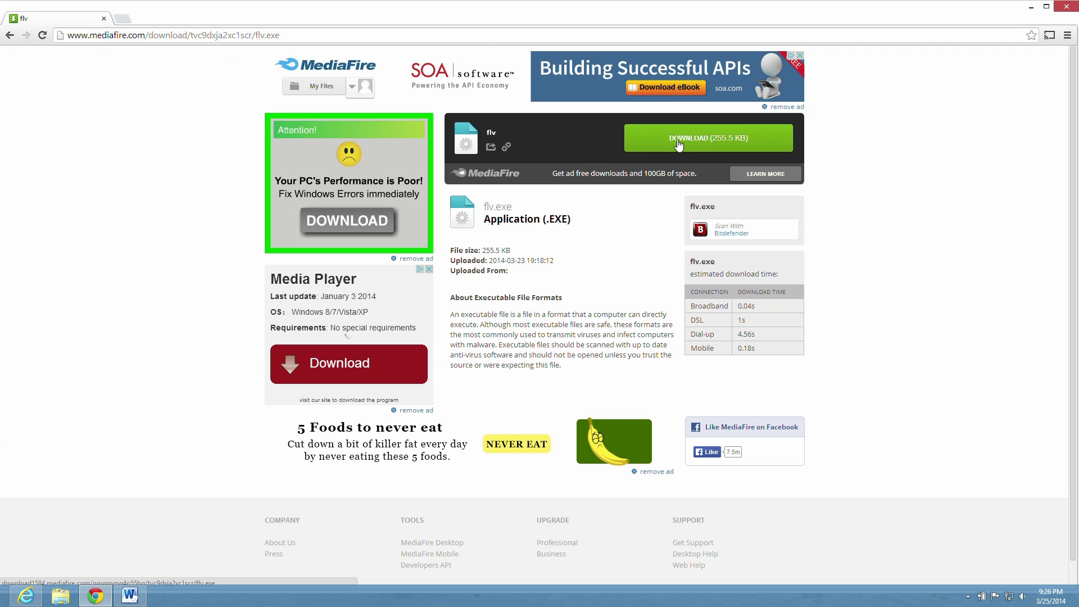
pyautogui.hotkey('ctrl', 'l')
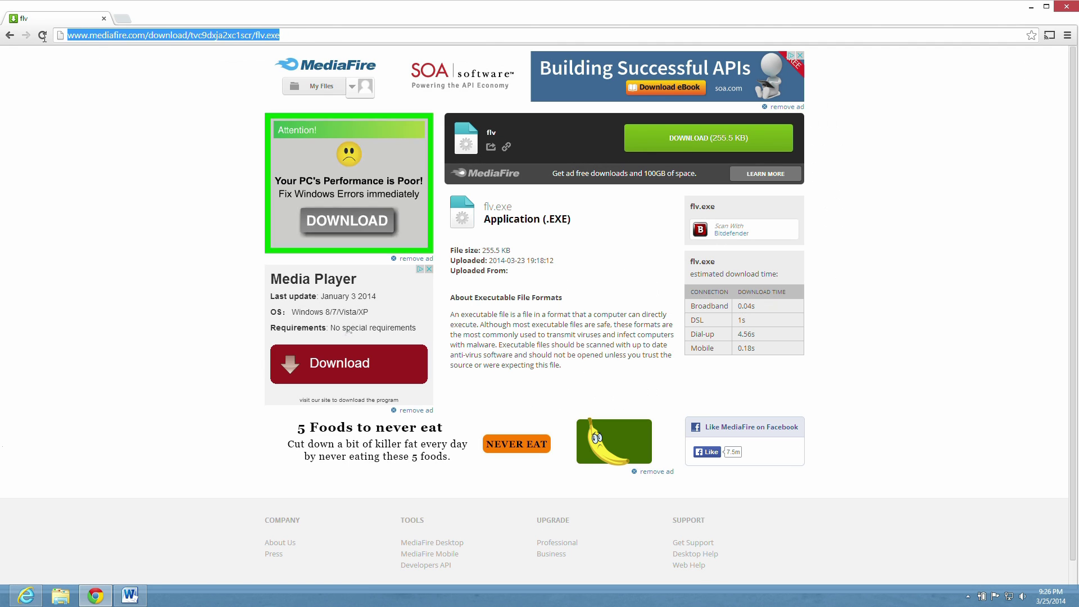
pyautogui.click(662, 145)
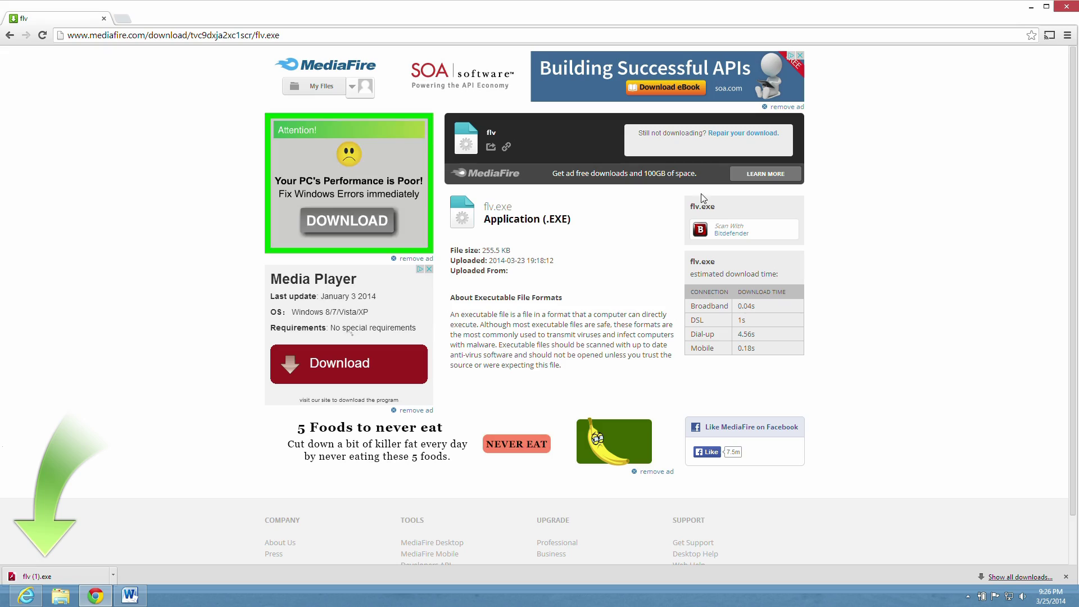
pyautogui.click(1067, 7)
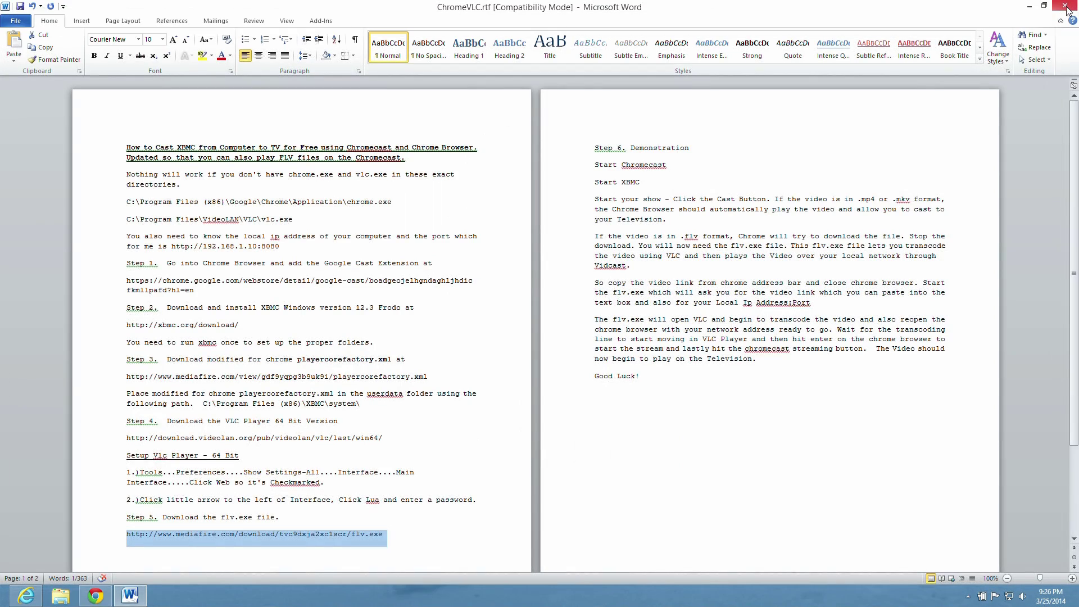
# Minimize Word, launch XBMC from the desktop, and browse the Apple iTunes Podcasts video add-on by genre.
pyautogui.click(1029, 9)
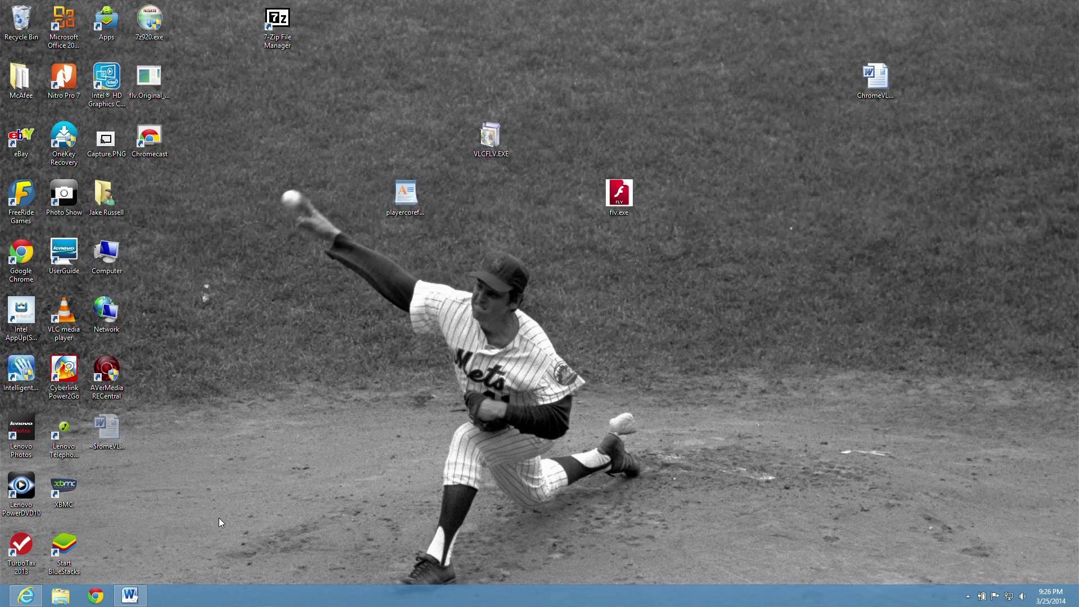
pyautogui.doubleClick(66, 486)
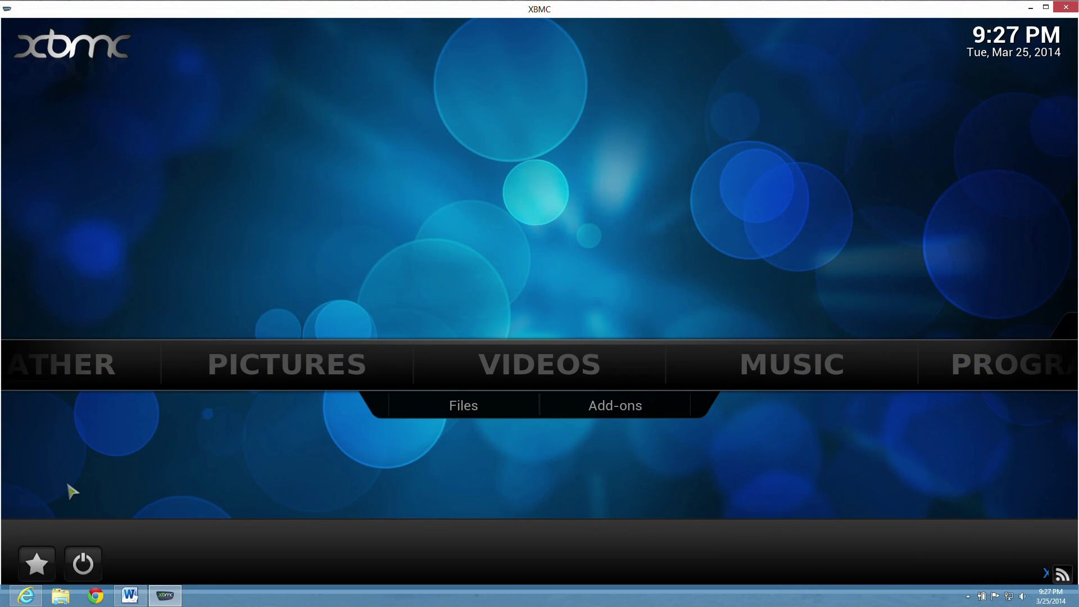
pyautogui.click(597, 413)
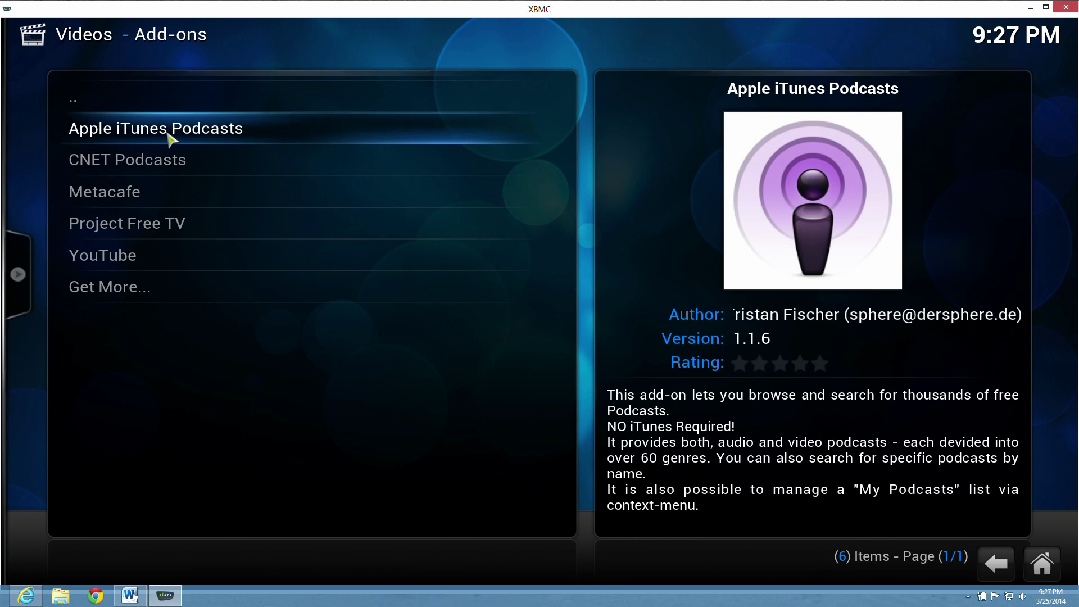
pyautogui.click(167, 135)
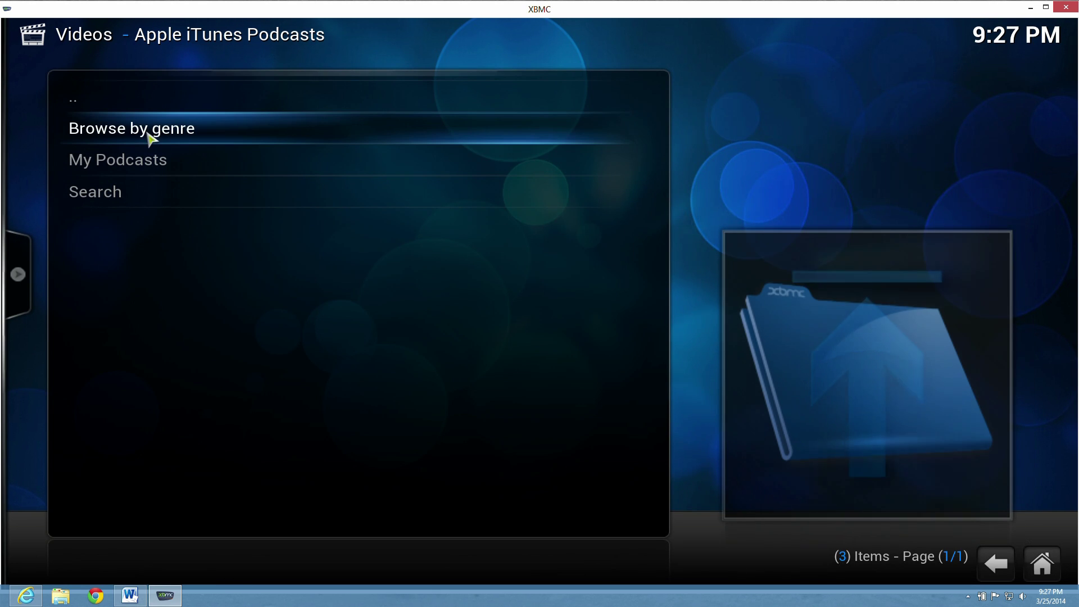
pyautogui.click(135, 135)
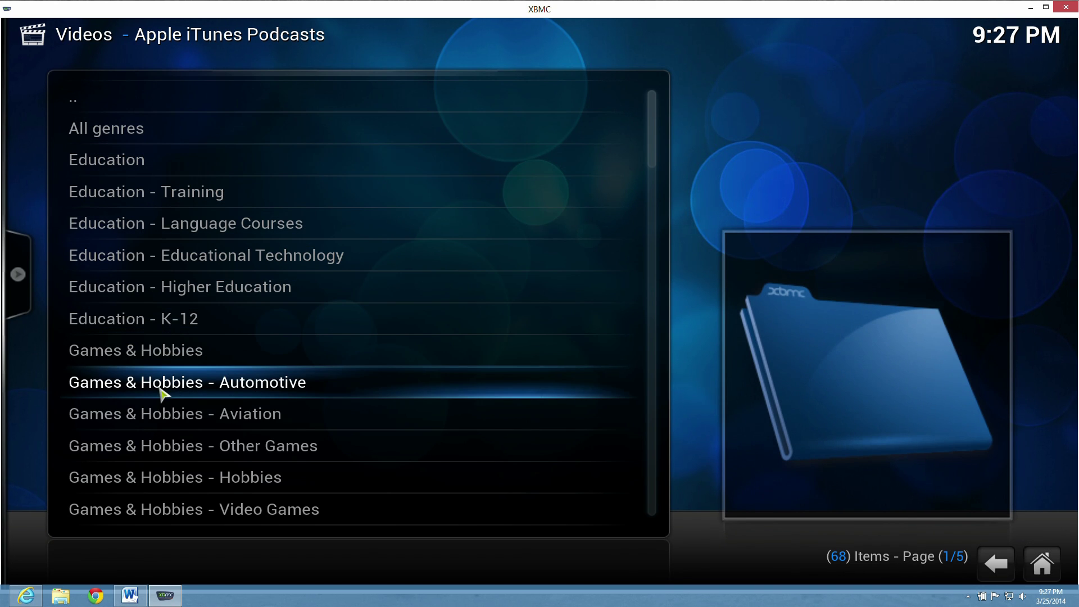
# Play a Car Tech (HD) video from Games & Hobbies - Automotive and cast its Chrome tab to Chromecast.
pyautogui.click(166, 385)
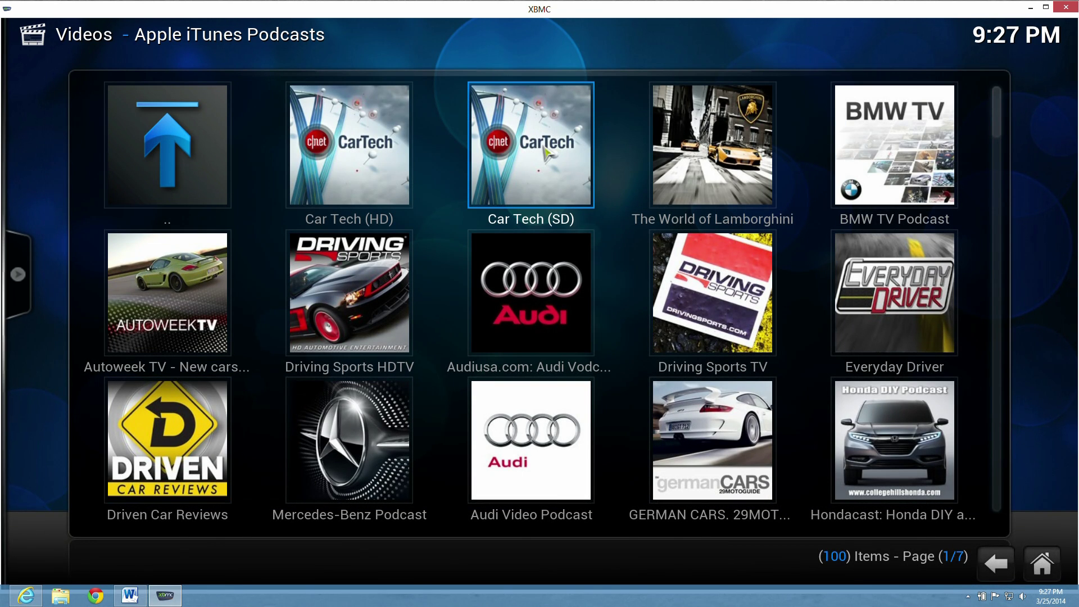
pyautogui.click(332, 174)
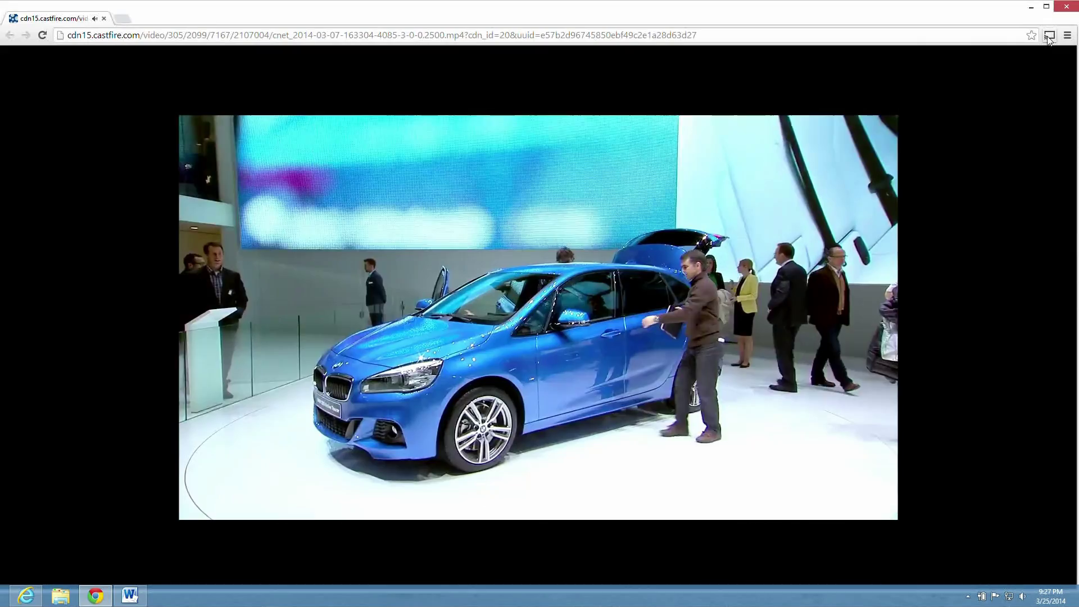
pyautogui.click(1049, 36)
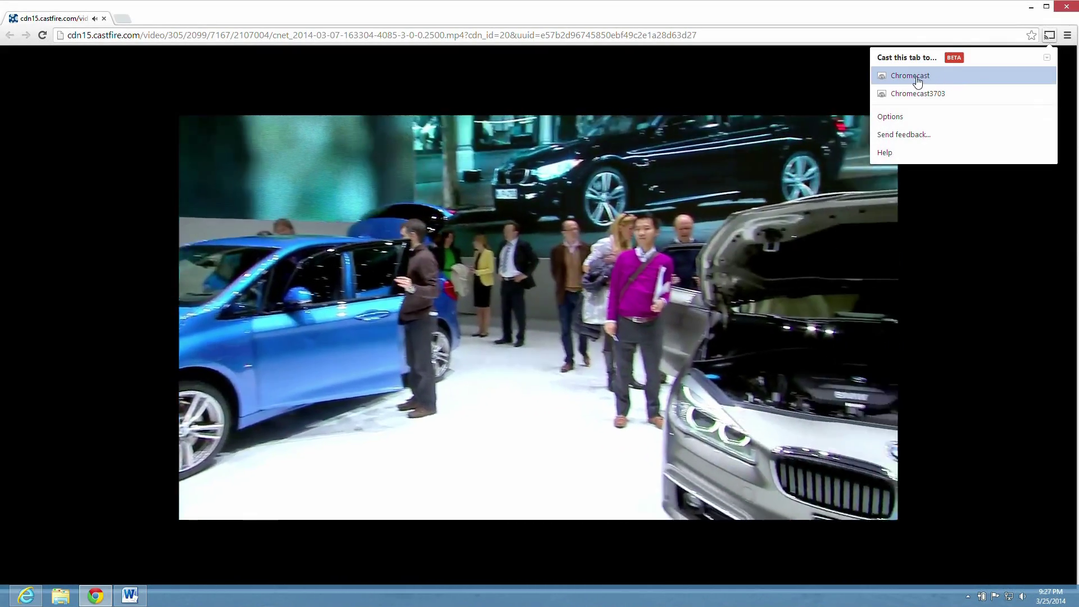
pyautogui.click(917, 78)
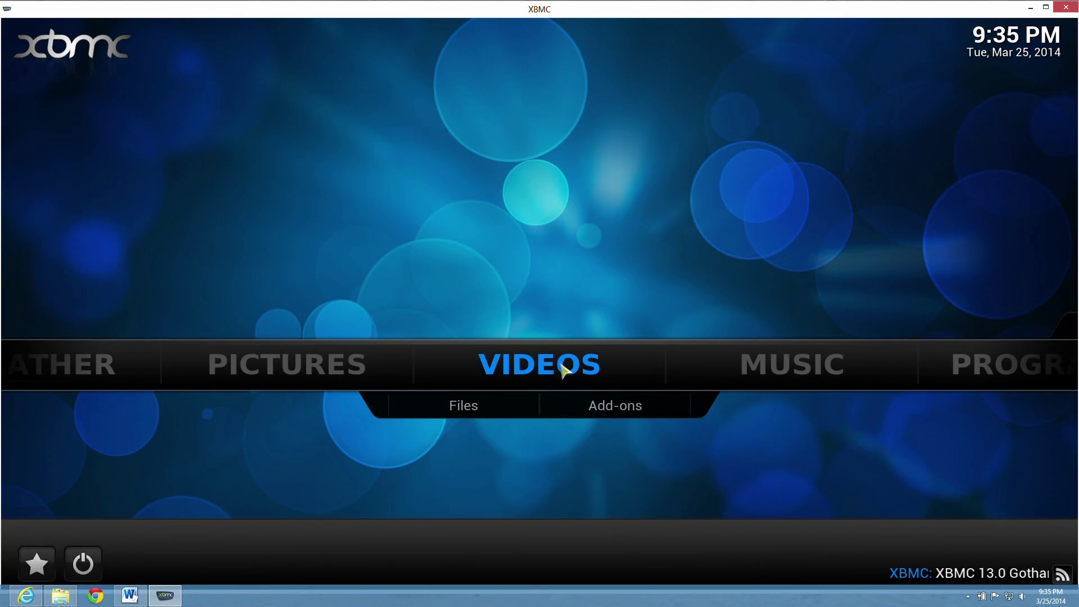
# Open a Travel & Outdoors video from XBMC's Metacafe video add-on, copy its FLV link from Chrome, and end its playback in VLC and the browser.
pyautogui.click(607, 407)
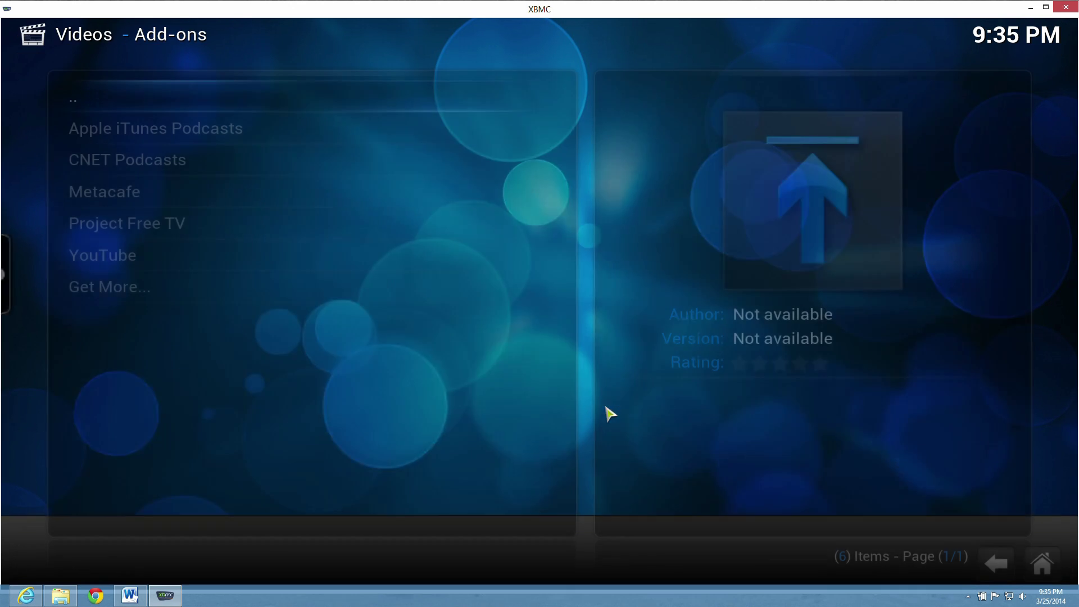
pyautogui.click(124, 194)
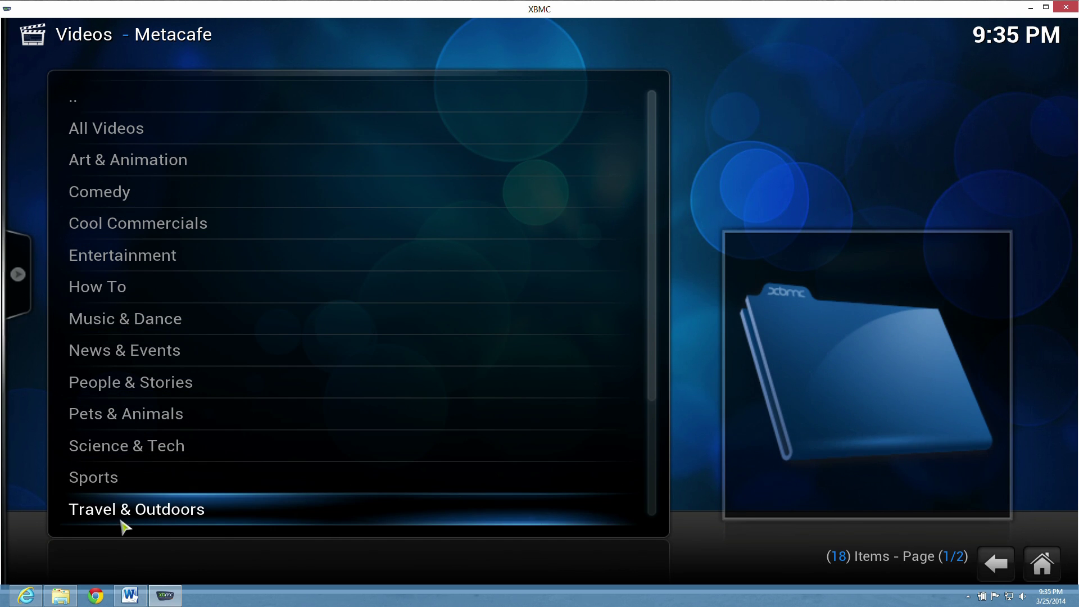
pyautogui.click(128, 511)
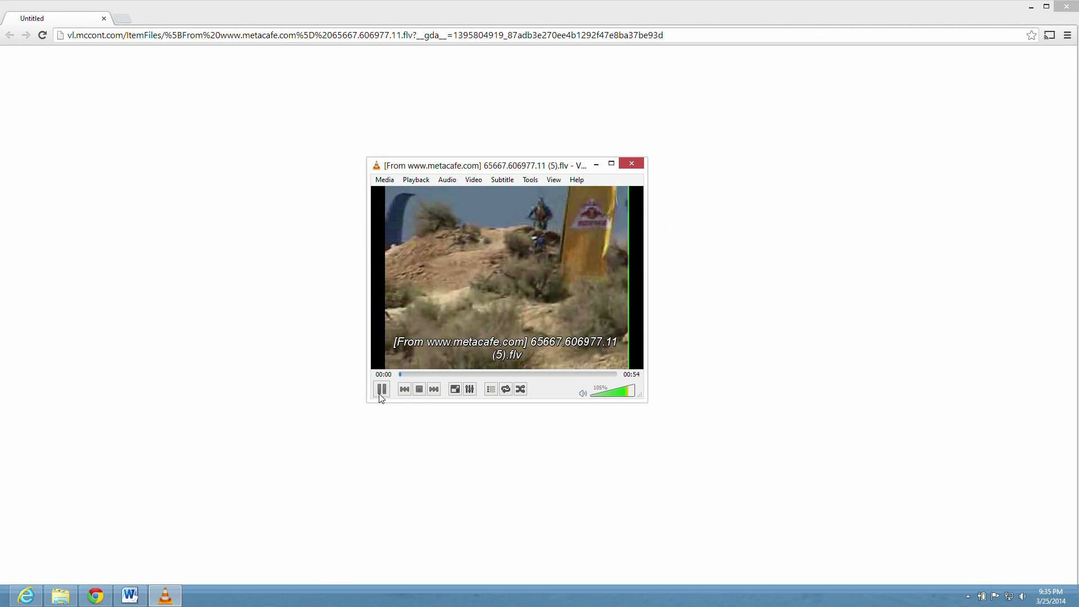
pyautogui.click(419, 393)
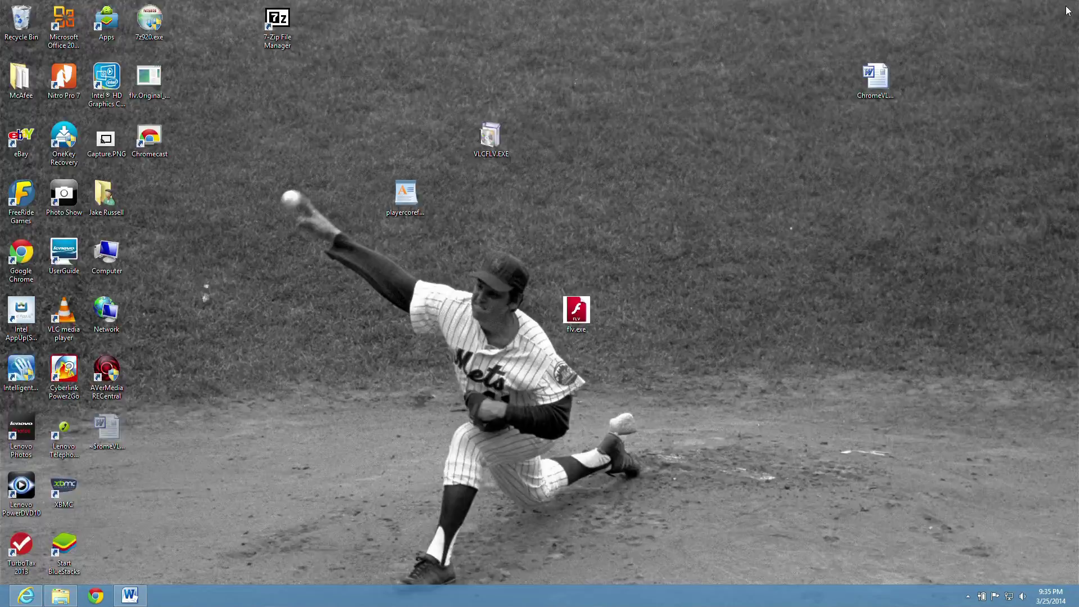
pyautogui.click(1064, 12)
# Run flv.exe from the desktop with the copied FLV link and local address 192.168.1.10:8080/stream, and minimize the streaming VLC window.
pyautogui.moveTo(592, 316); pyautogui.dragTo(591, 258)
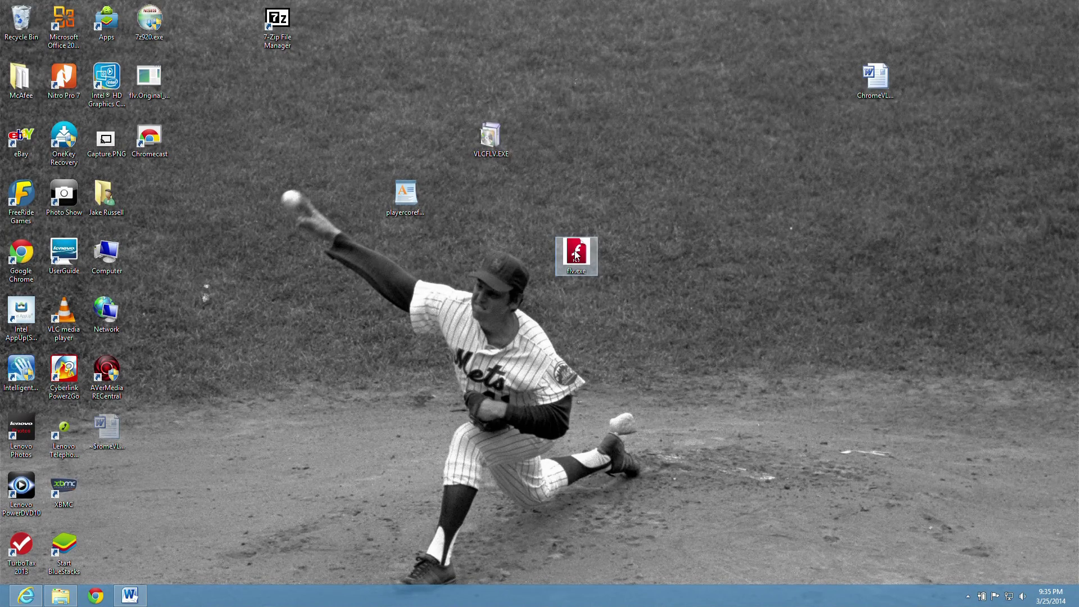
pyautogui.doubleClick(577, 256)
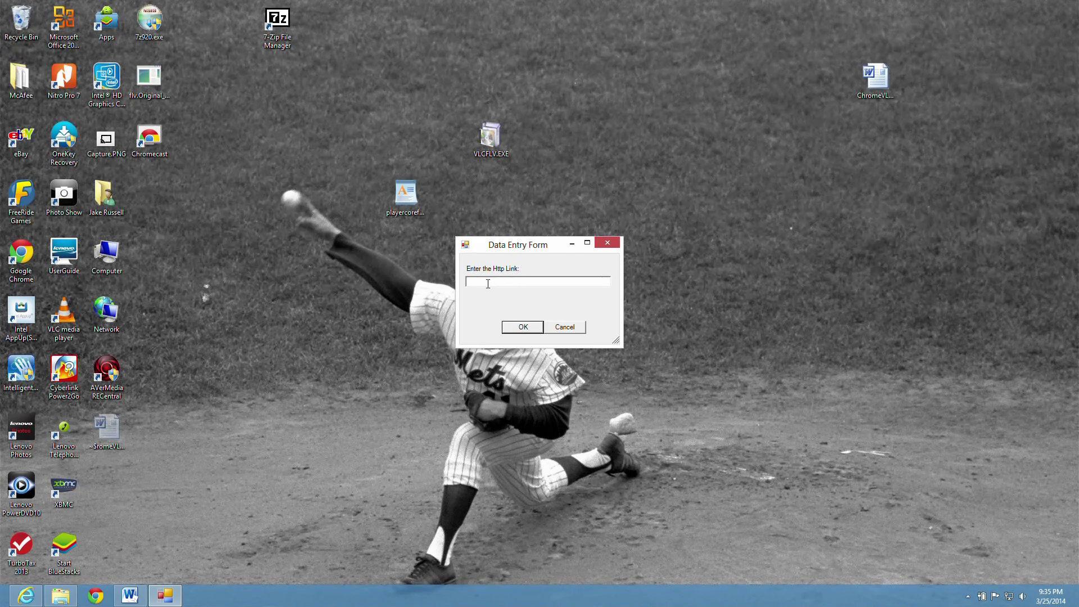
pyautogui.hotkey('ctrl', 'v')
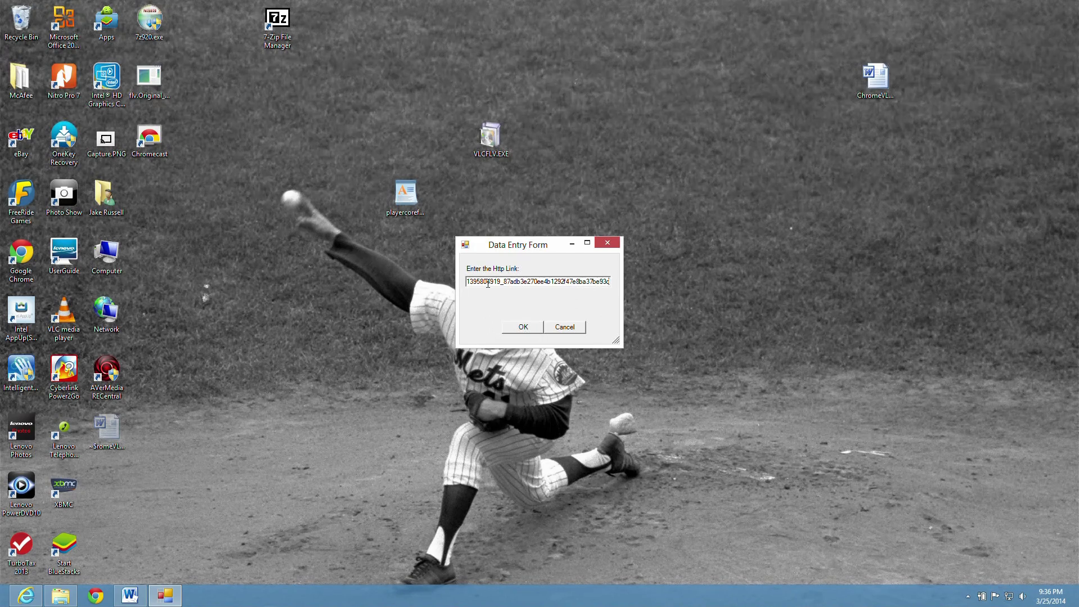
pyautogui.click(522, 329)
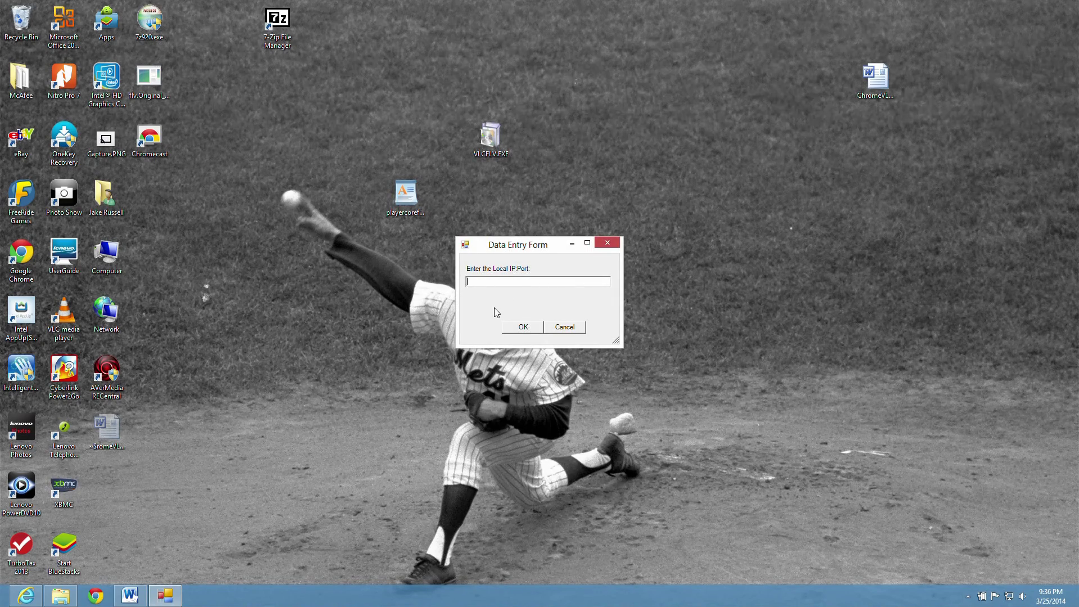
pyautogui.write('192.168.1.10:8080/stream')
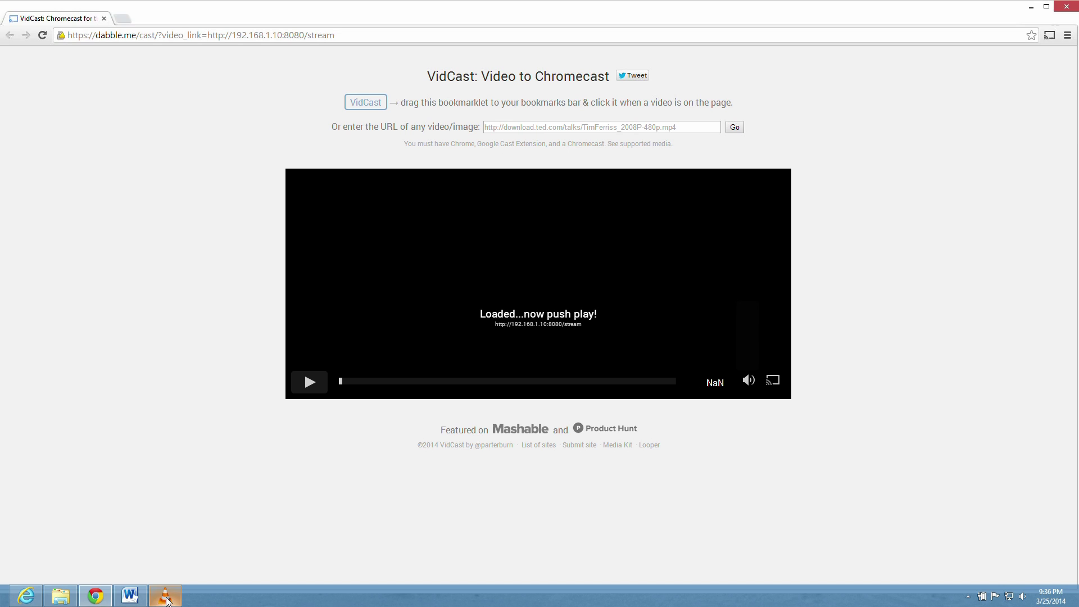
pyautogui.click(167, 601)
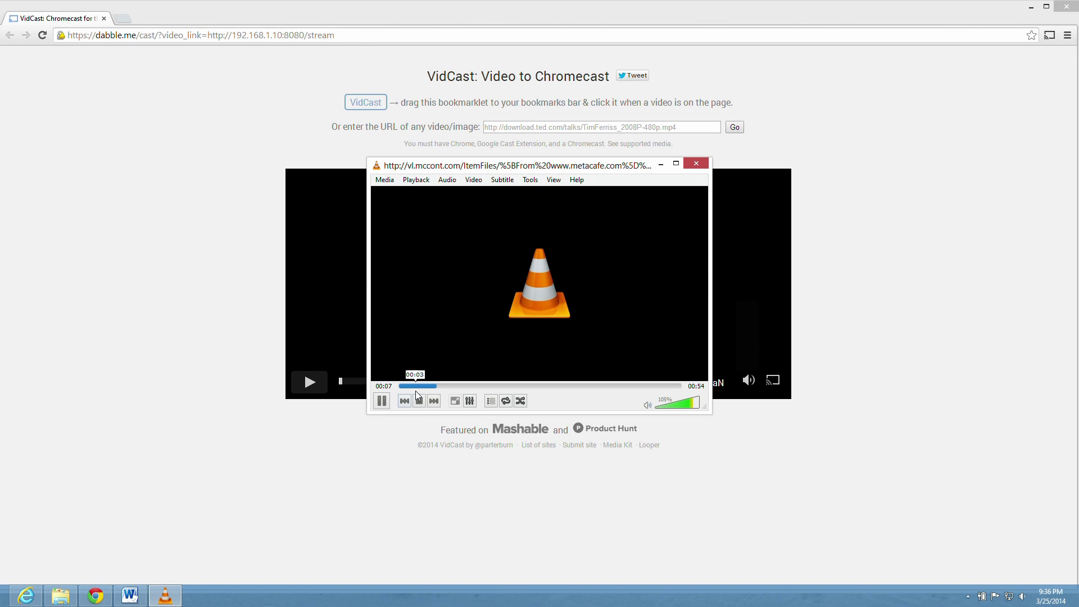
pyautogui.click(661, 165)
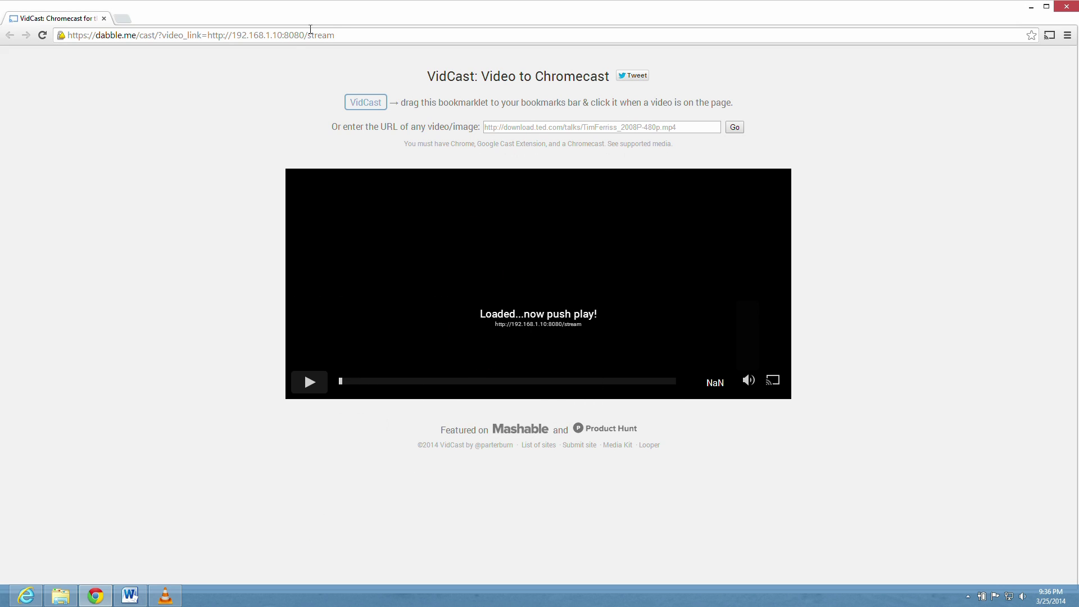
# Reload the VidCast page for the local stream in Chrome and play the video on the device named Chromecast.
pyautogui.click(340, 35)
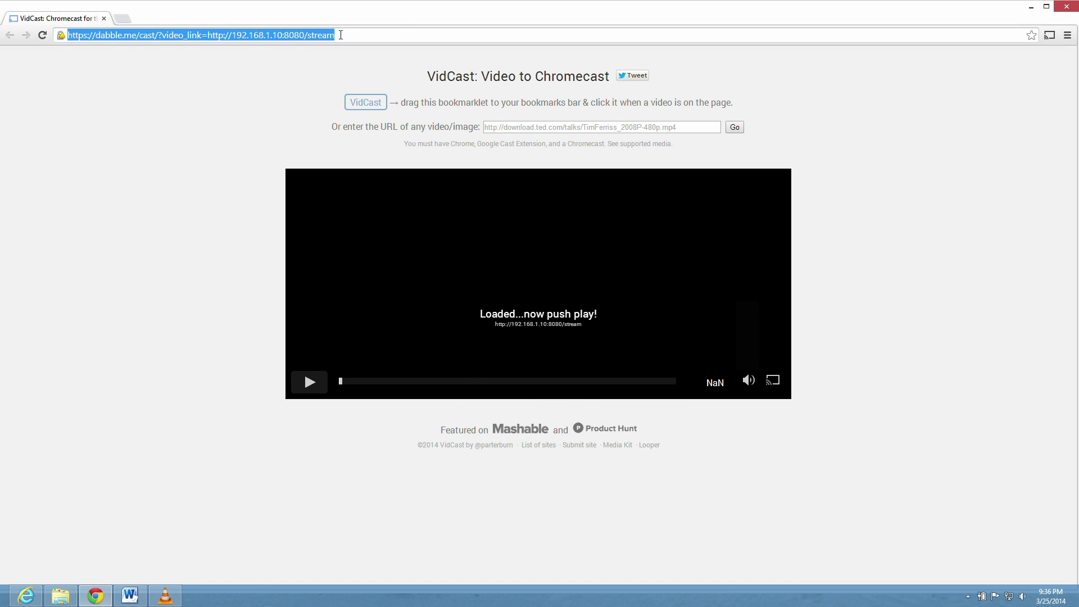
pyautogui.press('Return')
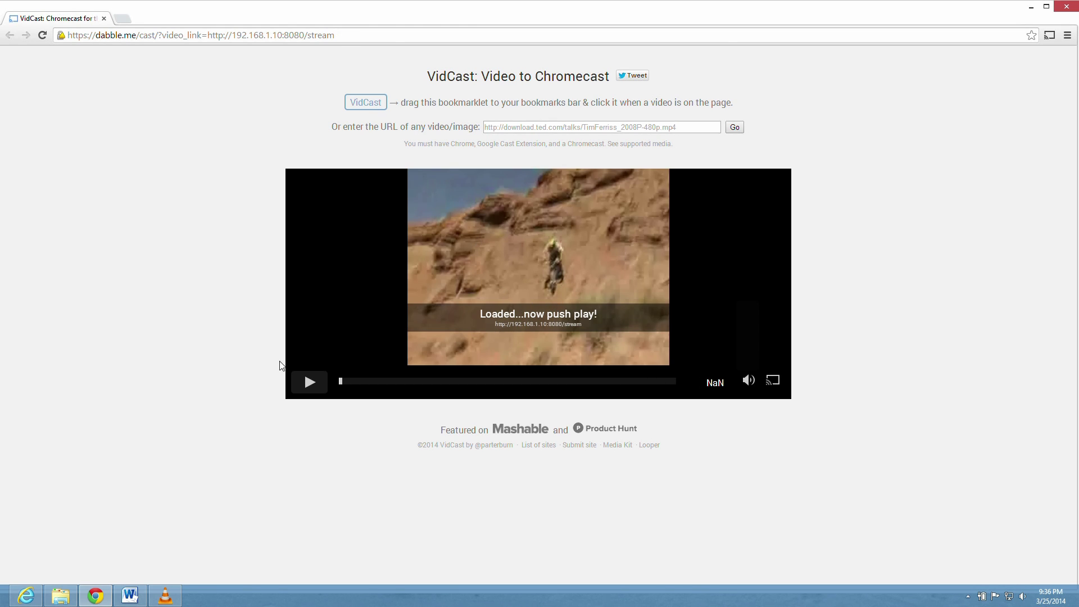
pyautogui.click(309, 387)
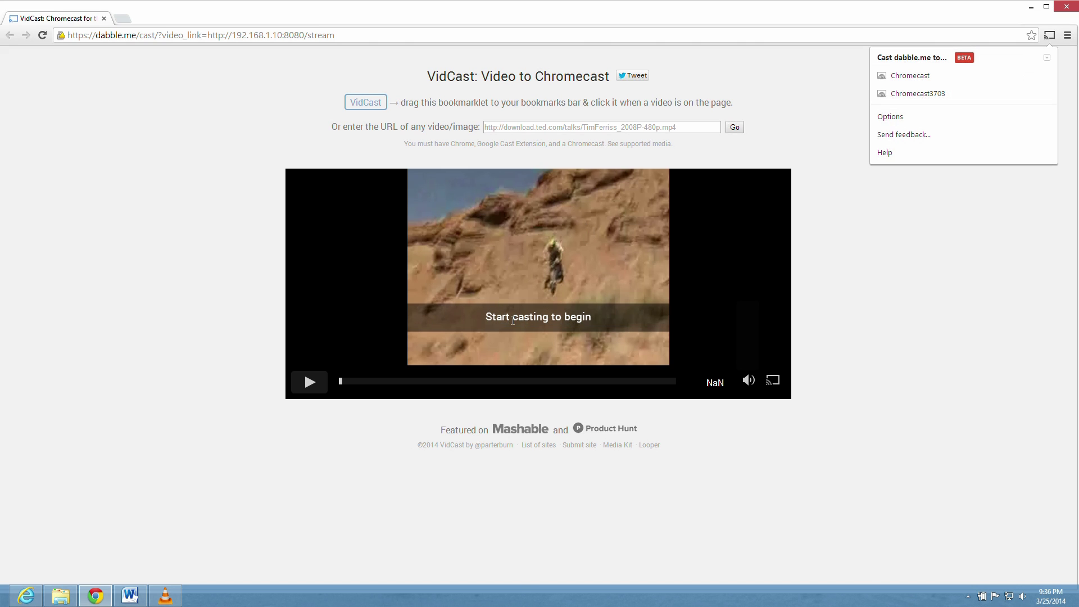
pyautogui.click(915, 79)
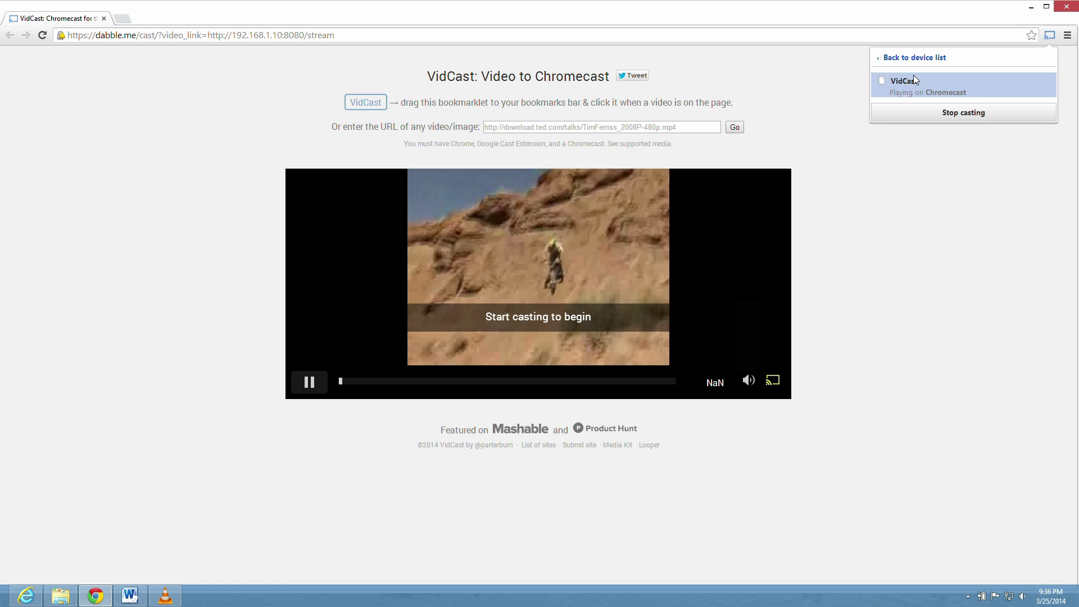